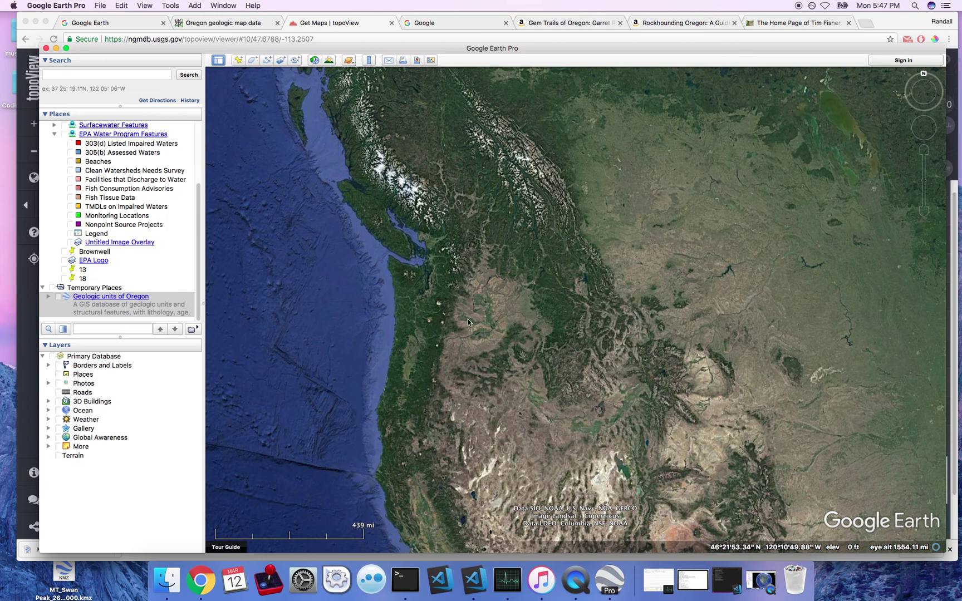
# Step: Nudge the Pacific Northwest map slightly to the right
pyautogui.moveTo(475, 340); pyautogui.dragTo(477, 341)
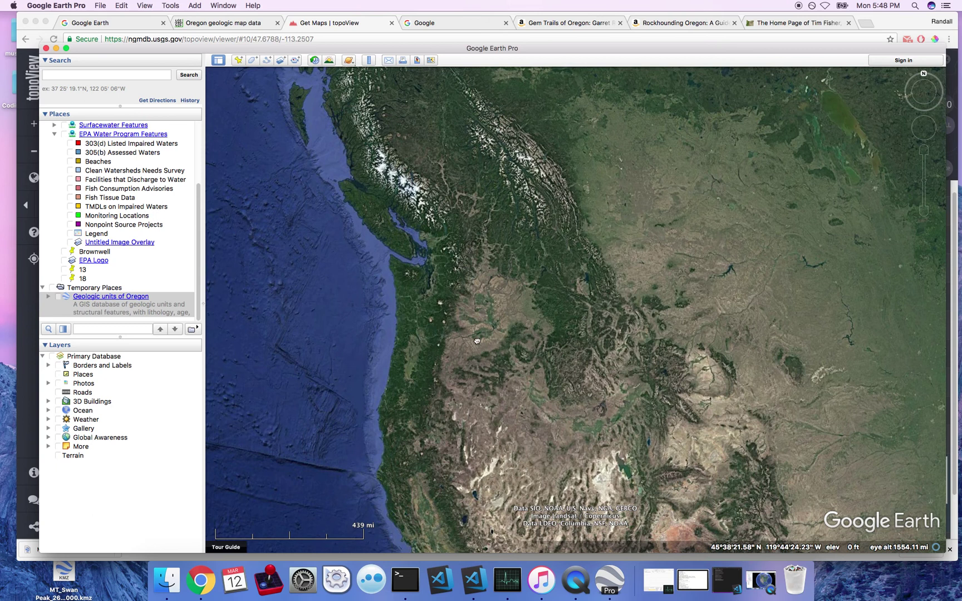
pyautogui.moveTo(924, 214)
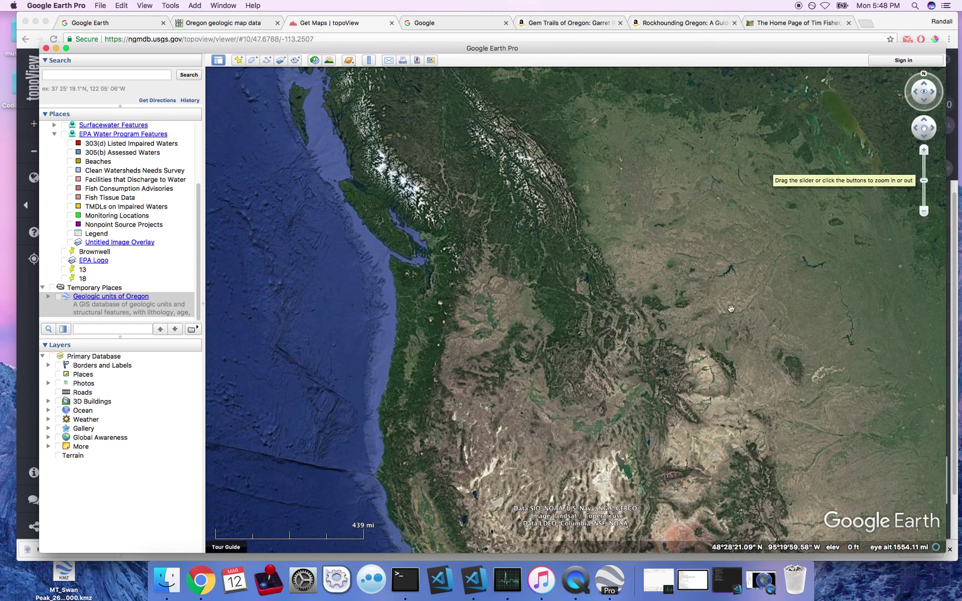
pyautogui.moveTo(585, 315); pyautogui.dragTo(625, 309)
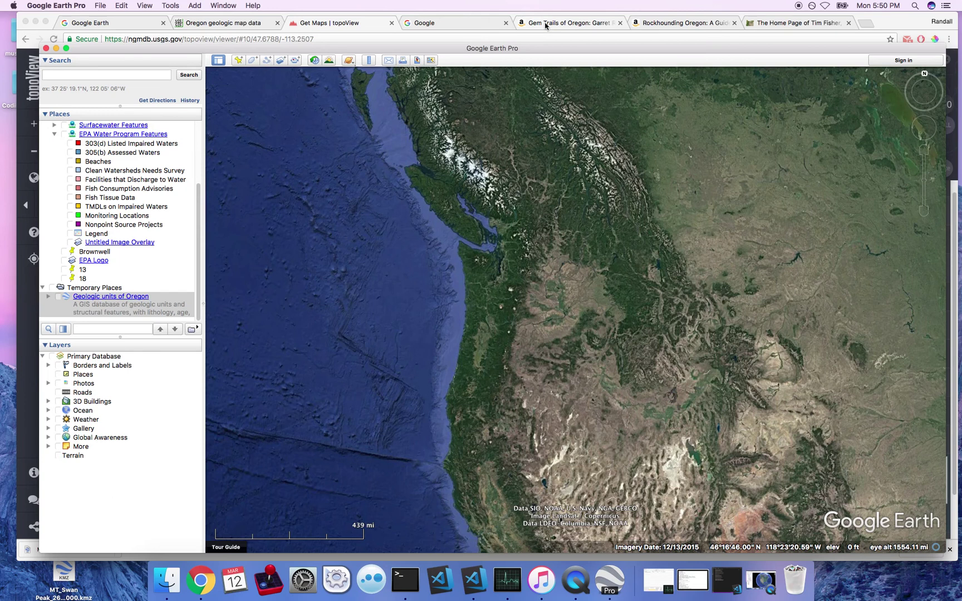
# Step: Browse the Gem Trails of Oregon, Rockhounding Oregon and rockhound home pages, ending on Google
pyautogui.click(546, 25)
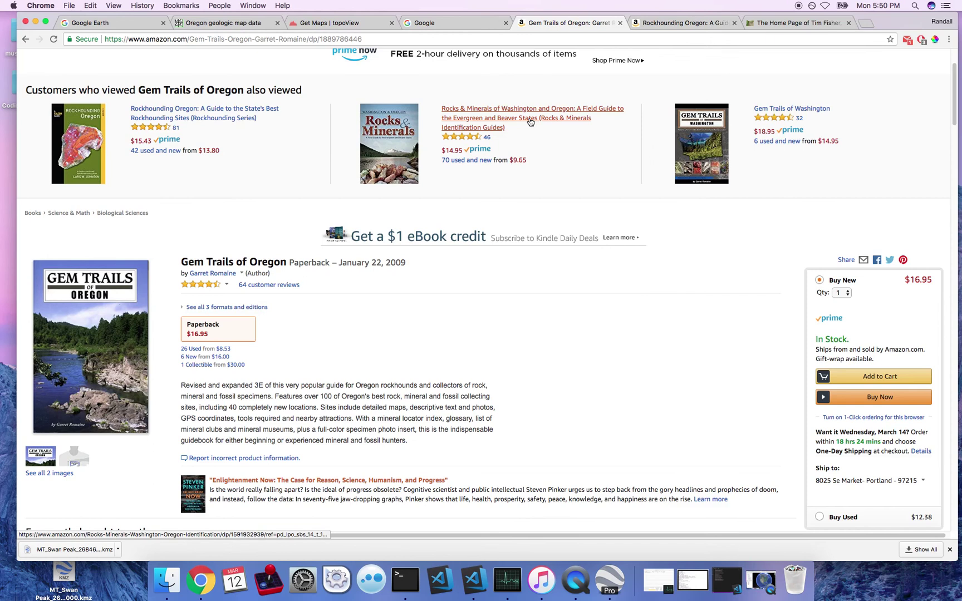
pyautogui.click(679, 23)
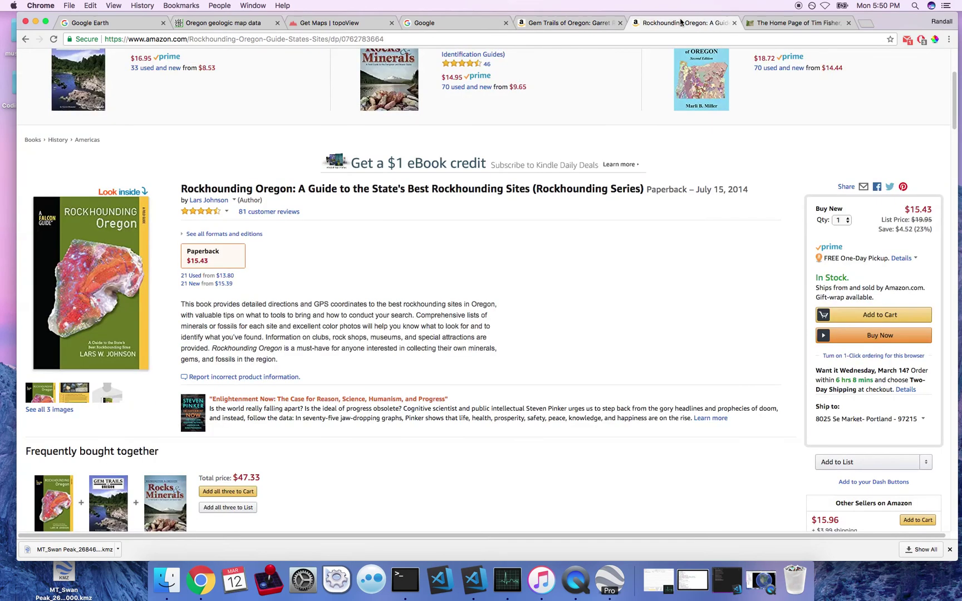
pyautogui.click(802, 26)
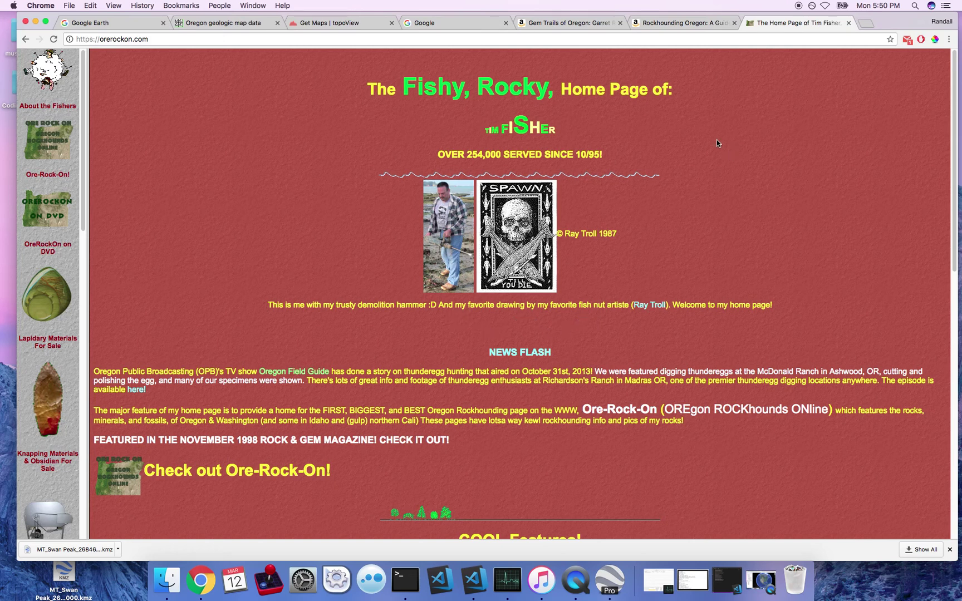
pyautogui.click(452, 23)
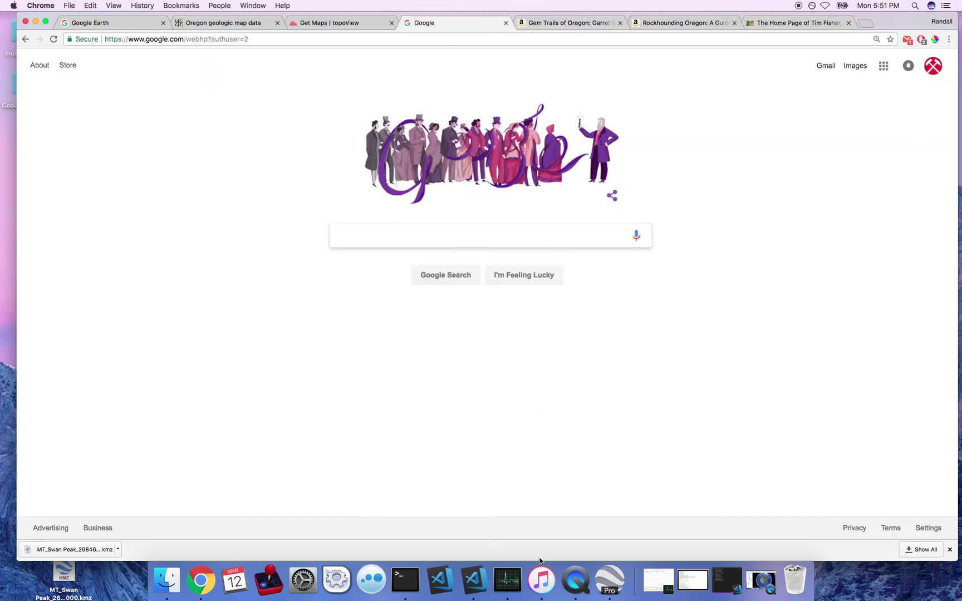
# Step: Bring Google Earth Pro forward and zoom from the Pacific Northwest toward Oregon
pyautogui.click(611, 579)
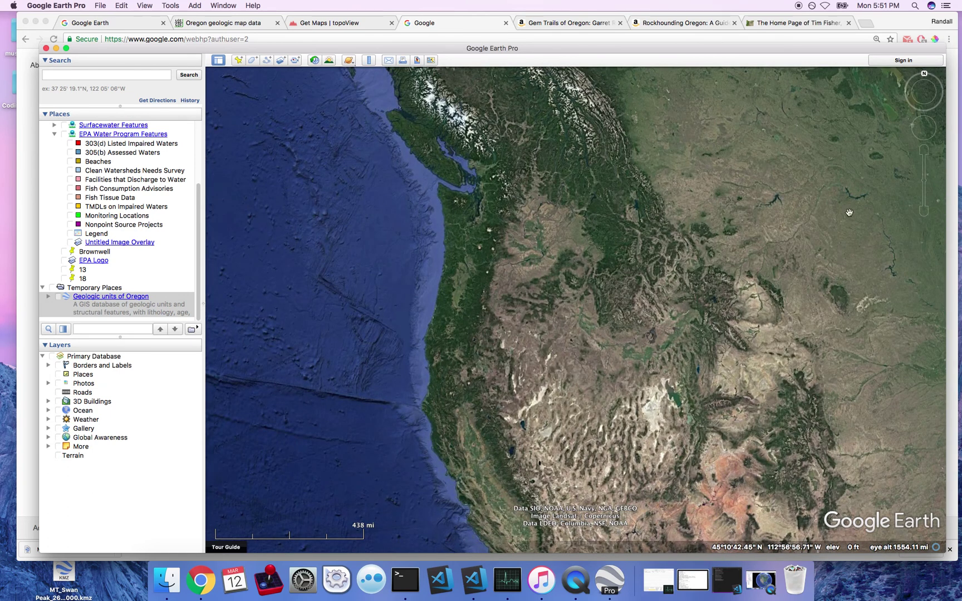
pyautogui.click(925, 150)
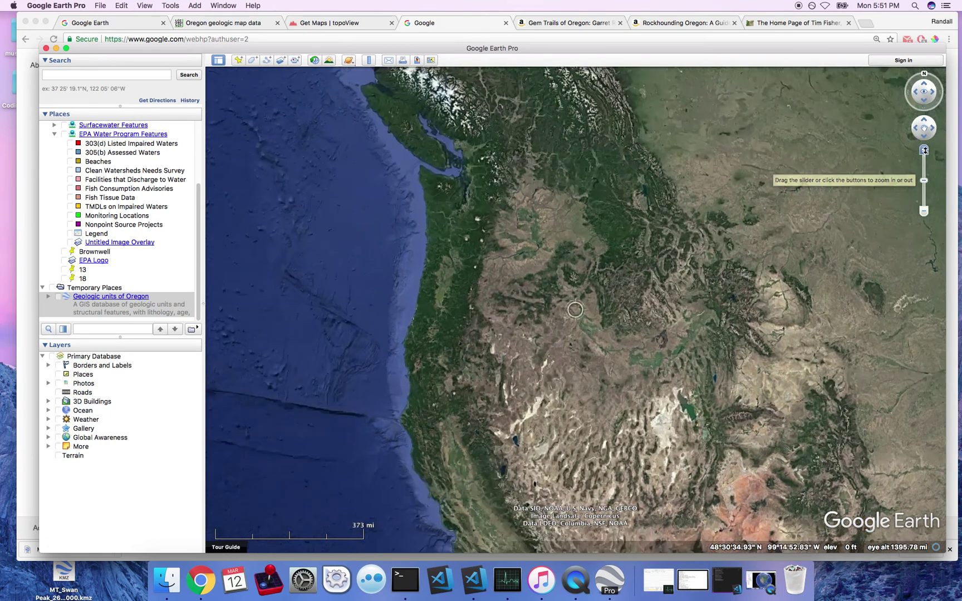
pyautogui.moveTo(527, 350); pyautogui.dragTo(628, 501)
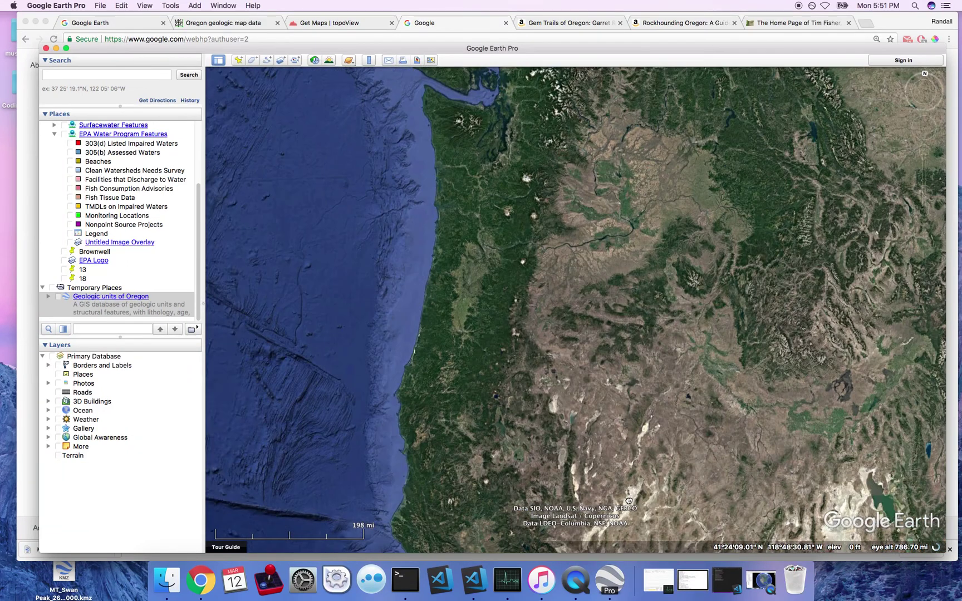
pyautogui.moveTo(609, 347); pyautogui.dragTo(593, 326)
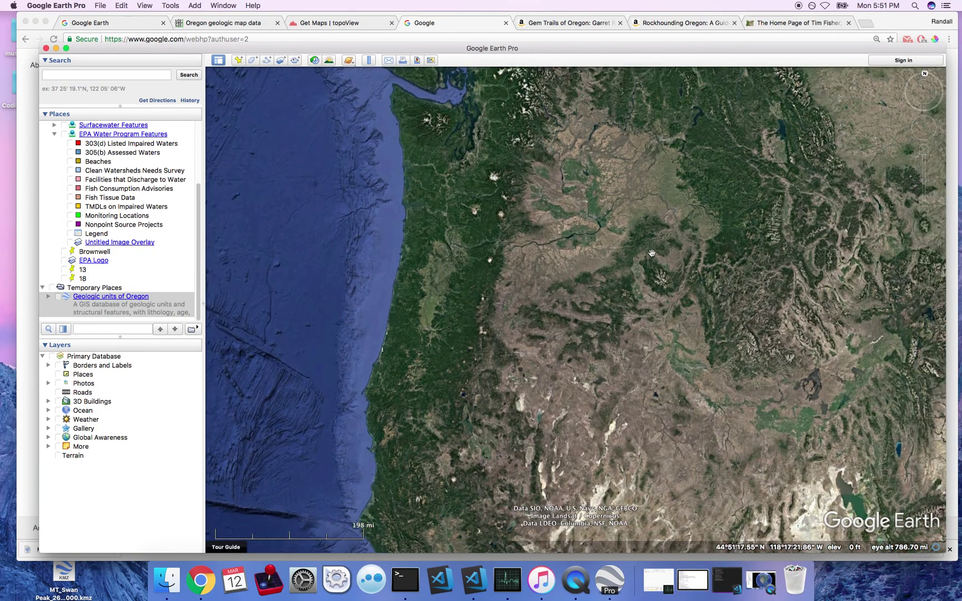
pyautogui.moveTo(698, 221); pyautogui.dragTo(771, 204)
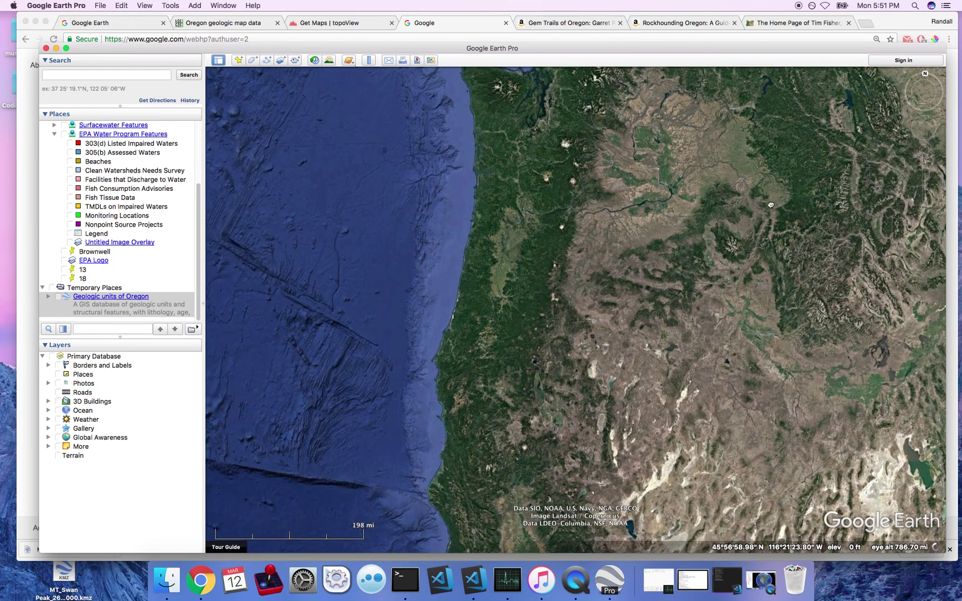
pyautogui.click(925, 151)
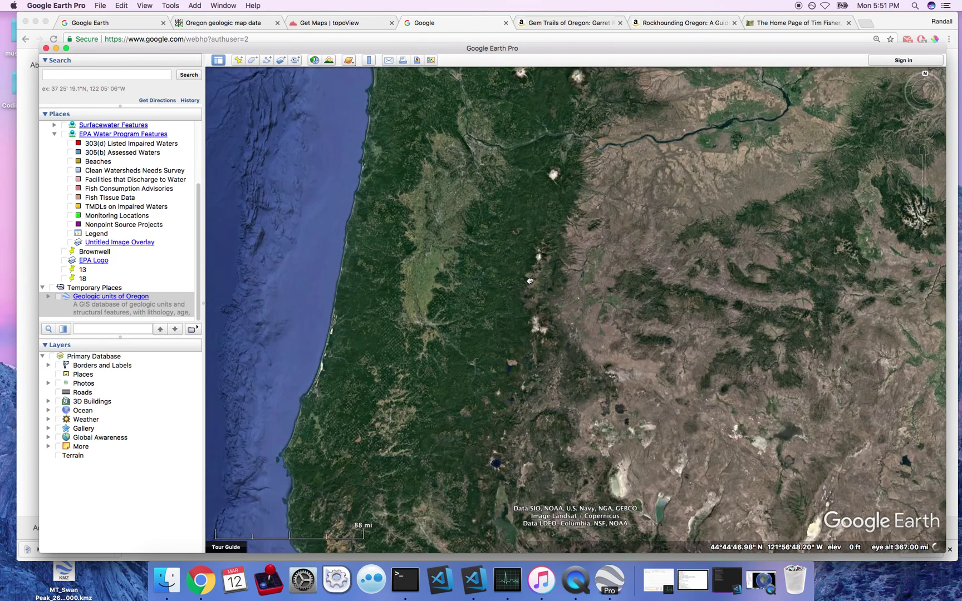
pyautogui.moveTo(530, 281); pyautogui.dragTo(536, 322)
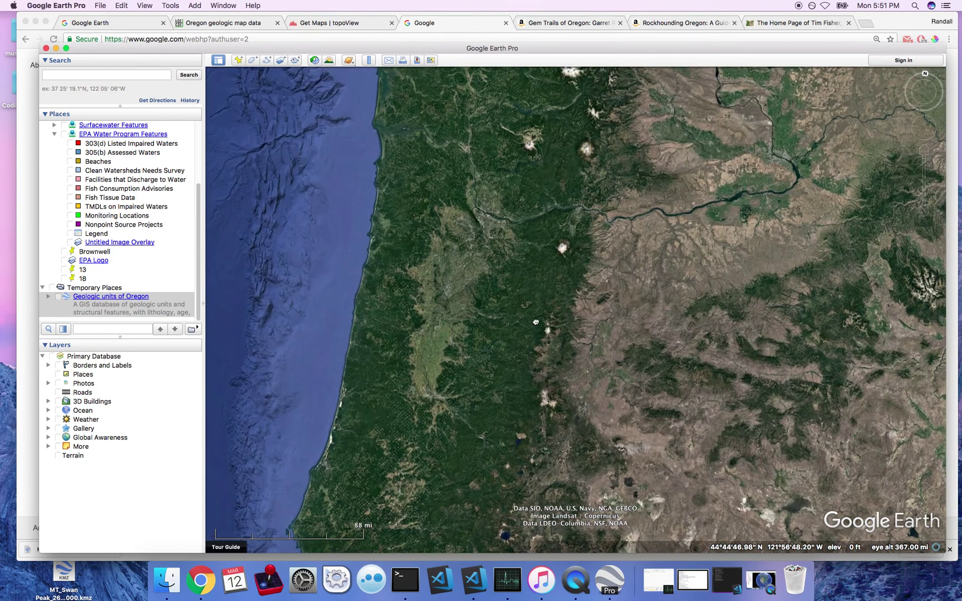
# Step: Zoom closer and frame the northern Oregon coast and the Columbia River
pyautogui.click(924, 151)
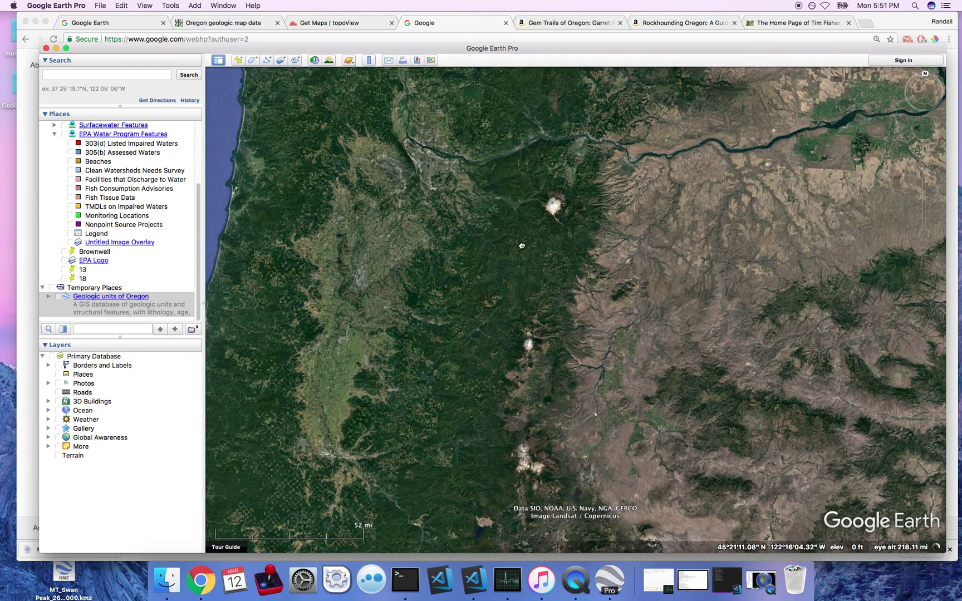
pyautogui.moveTo(782, 124); pyautogui.dragTo(895, 220)
pyautogui.click(924, 174)
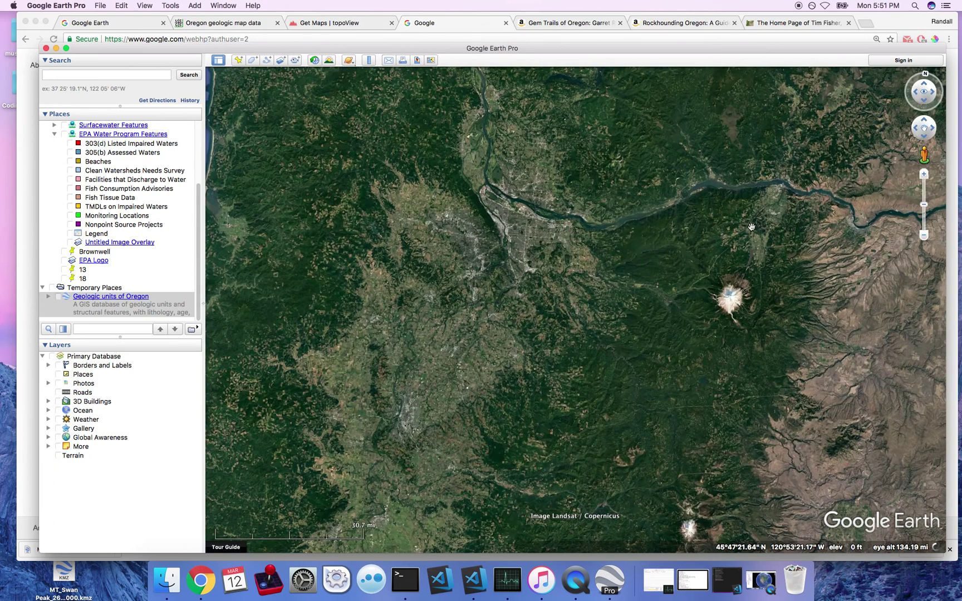
pyautogui.moveTo(752, 226); pyautogui.dragTo(896, 356)
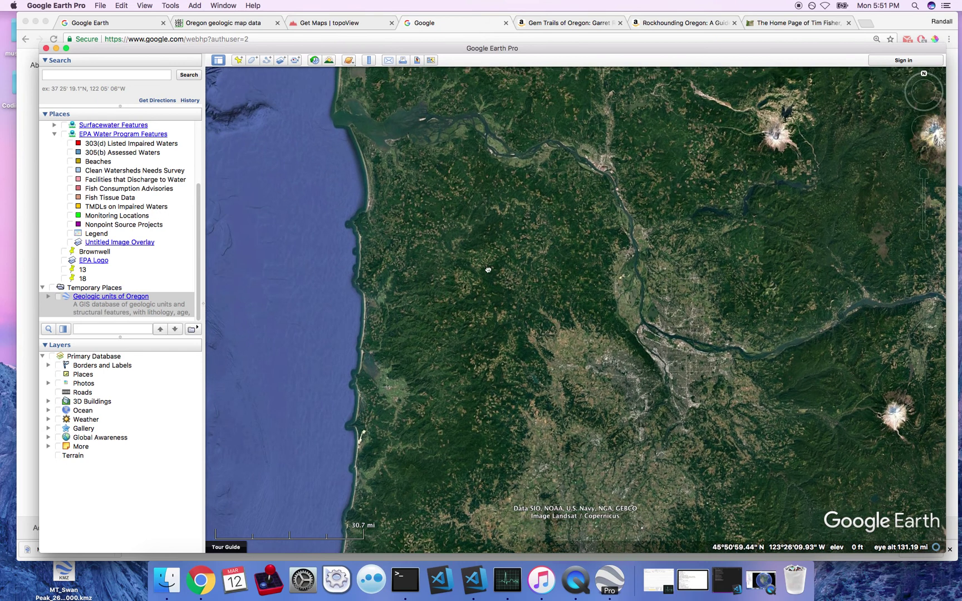
pyautogui.moveTo(488, 270); pyautogui.dragTo(502, 322)
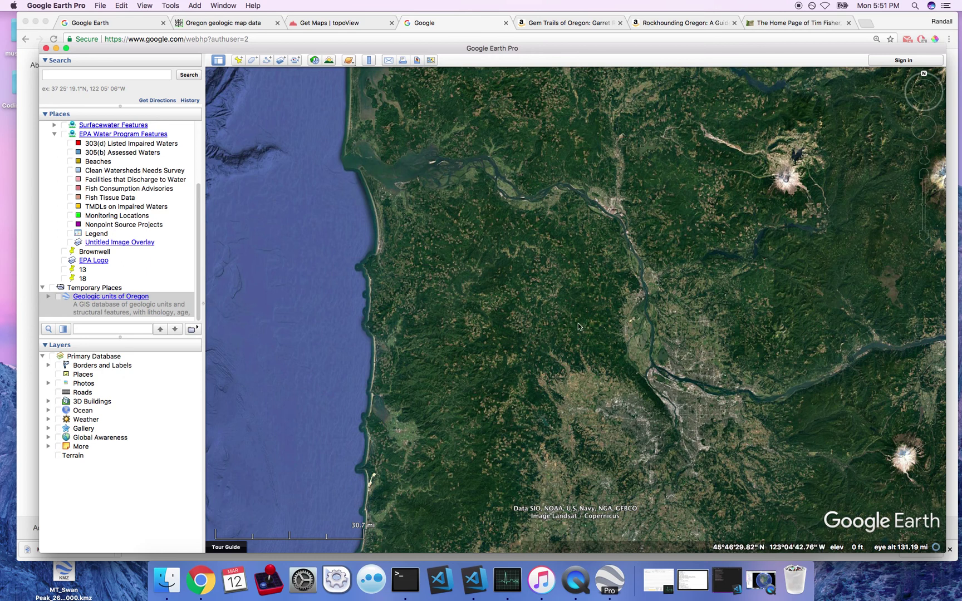
# Step: Center Portland with Mount Hood in view, zoom out one notch and rotate slightly
pyautogui.moveTo(588, 323); pyautogui.dragTo(568, 309)
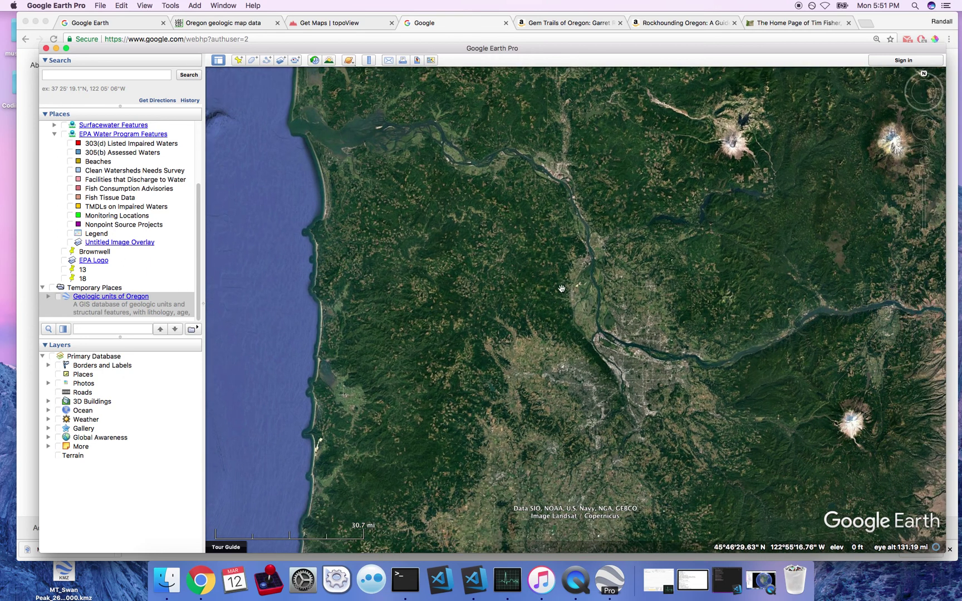
pyautogui.moveTo(604, 352); pyautogui.dragTo(571, 337)
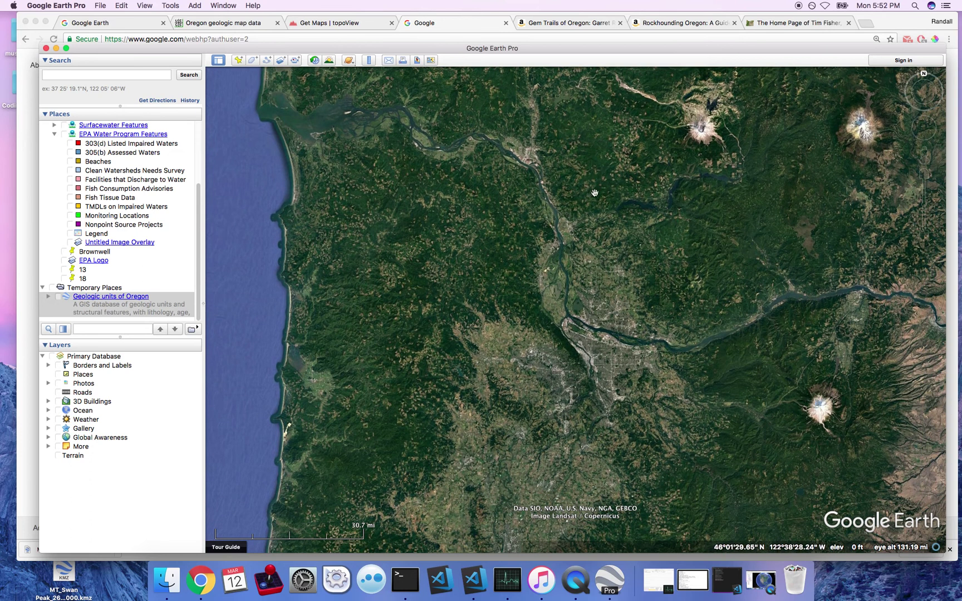
pyautogui.moveTo(546, 297); pyautogui.dragTo(420, 199)
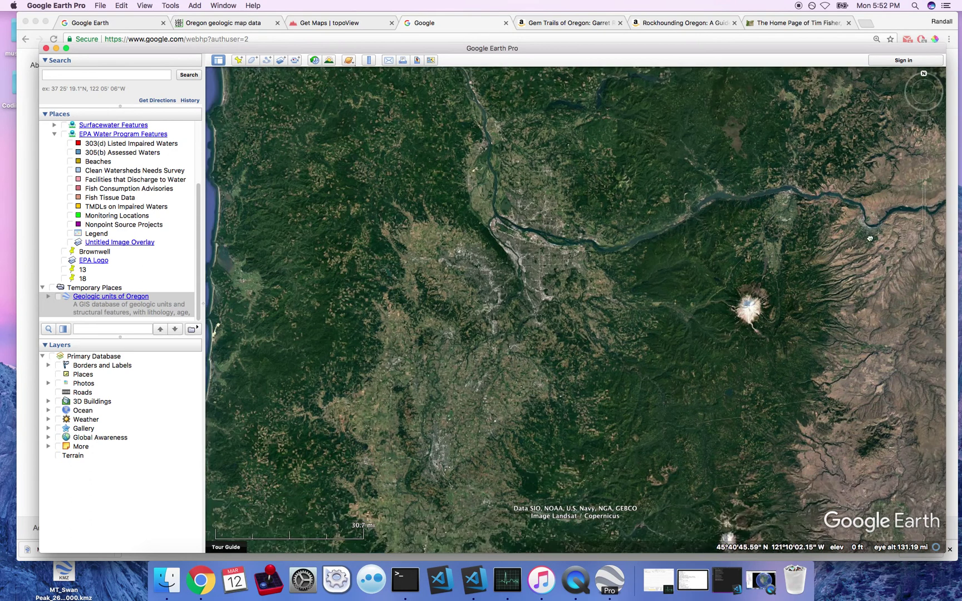
pyautogui.moveTo(869, 194); pyautogui.dragTo(926, 236)
pyautogui.click(924, 236)
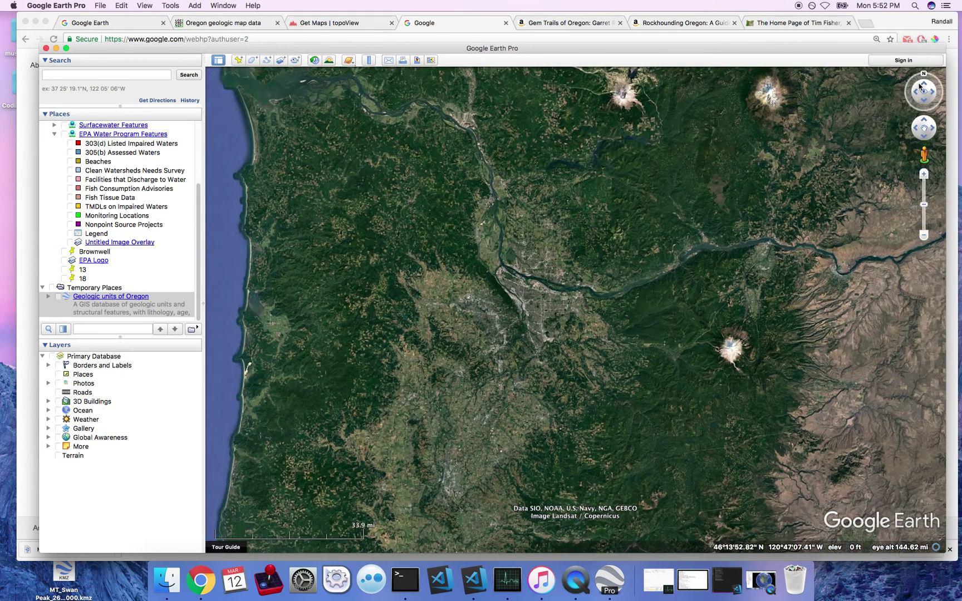
pyautogui.moveTo(920, 88); pyautogui.dragTo(926, 80)
# Step: Reset the Portland view to north-up and nudge the map up slightly
pyautogui.click(926, 78)
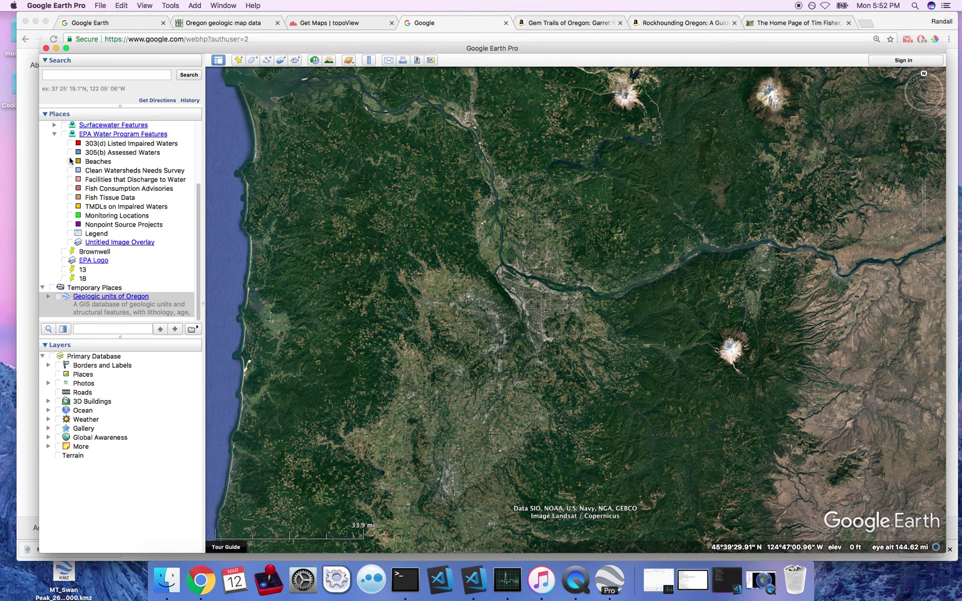
pyautogui.click(198, 204)
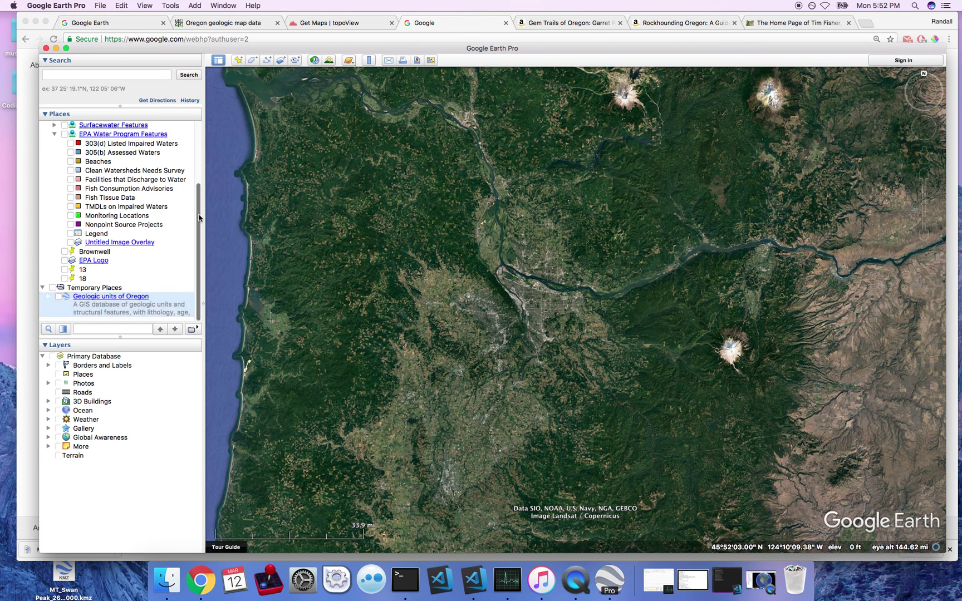
pyautogui.moveTo(199, 202)
pyautogui.mouseDown()
pyautogui.moveTo(198, 144)
pyautogui.moveTo(199, 220)
pyautogui.mouseUp()
pyautogui.moveTo(295, 280); pyautogui.dragTo(294, 268)
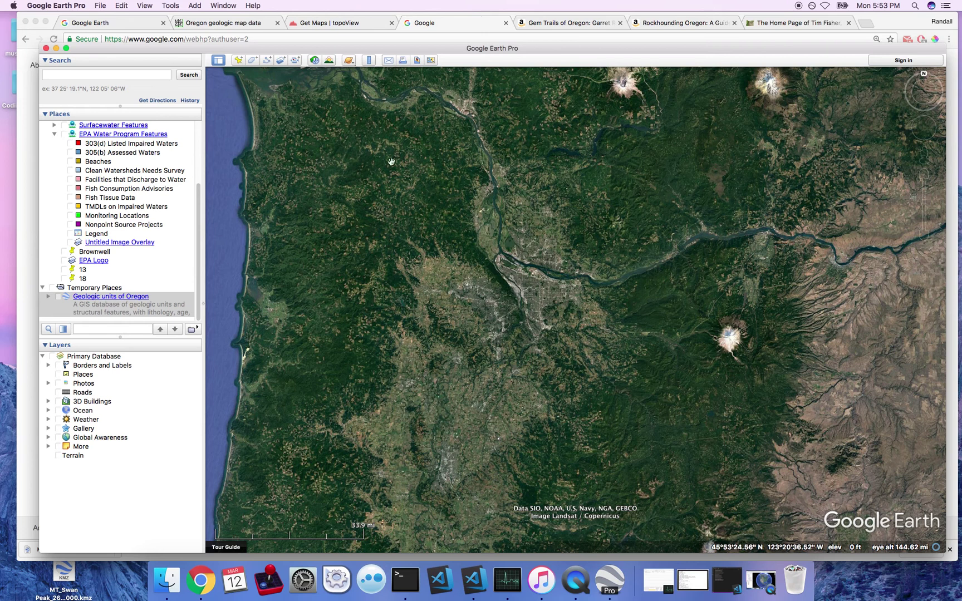
# Step: Shift the Portland view slightly, then switch to the Oregon geologic map data page in Chrome
pyautogui.moveTo(359, 193); pyautogui.dragTo(469, 211)
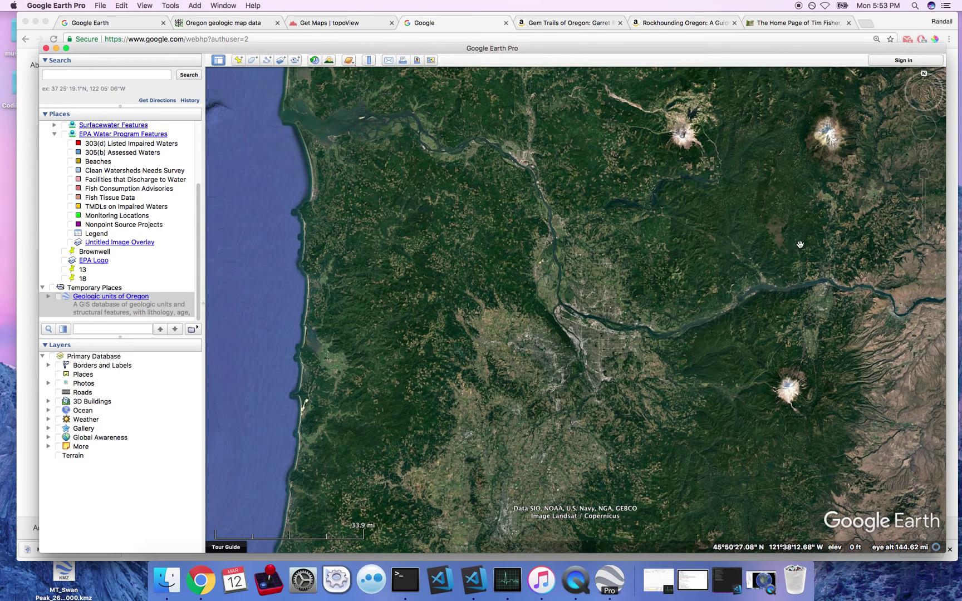
pyautogui.moveTo(800, 245); pyautogui.dragTo(810, 237)
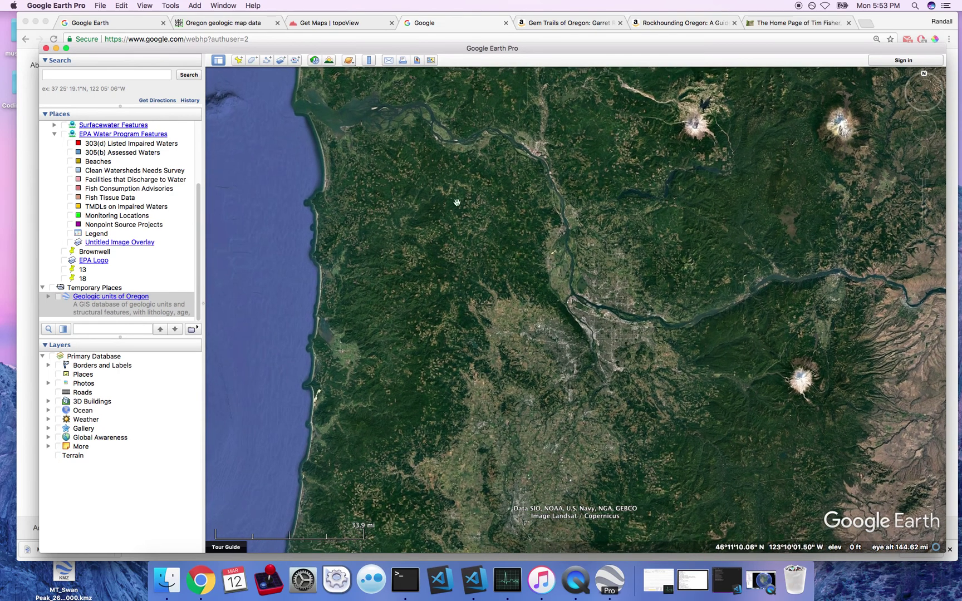
pyautogui.click(234, 27)
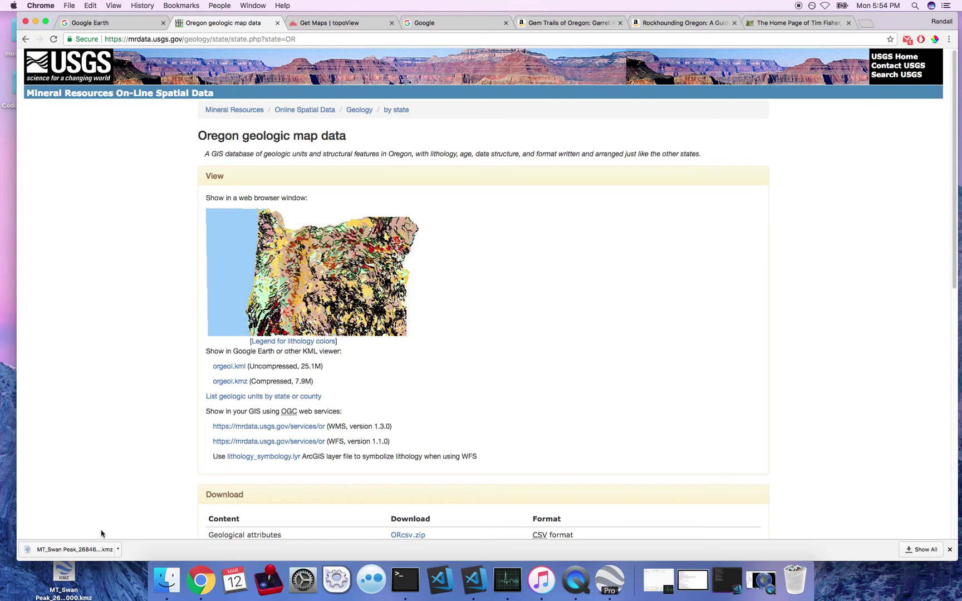
# Step: Open orgeol (1).kml from the Desktop and confirm reloading it
pyautogui.click(622, 586)
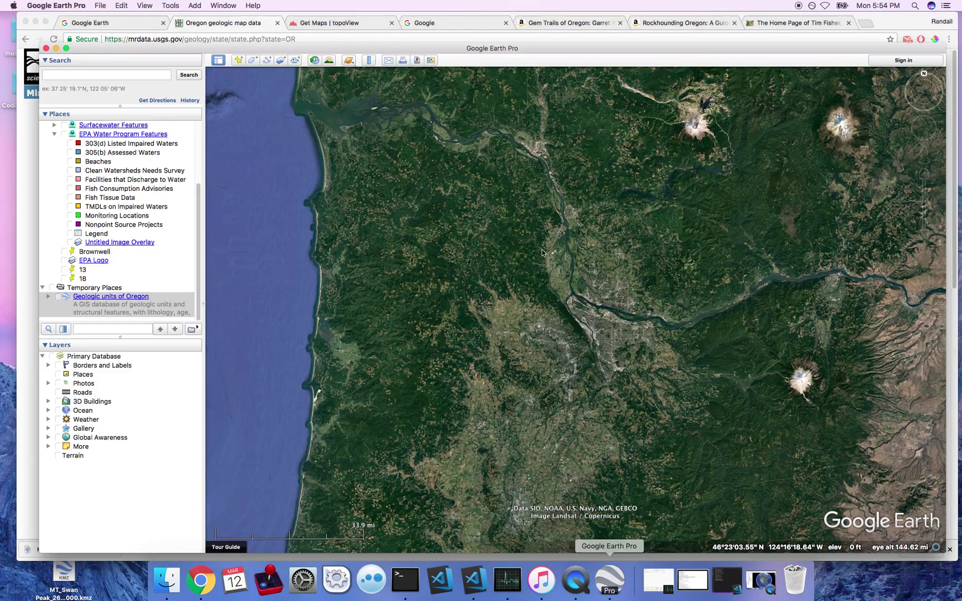
pyautogui.click(101, 5)
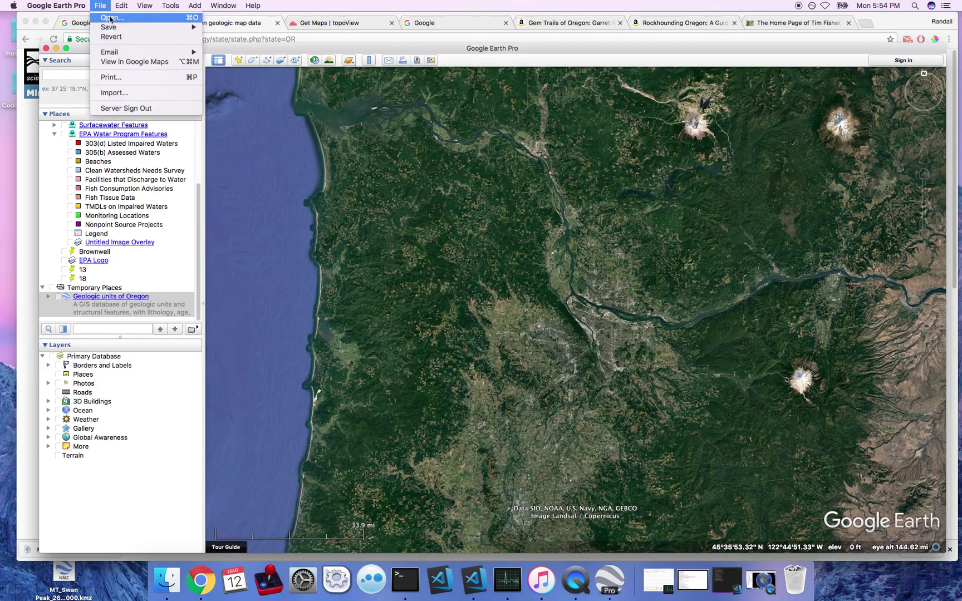
pyautogui.press('Escape')
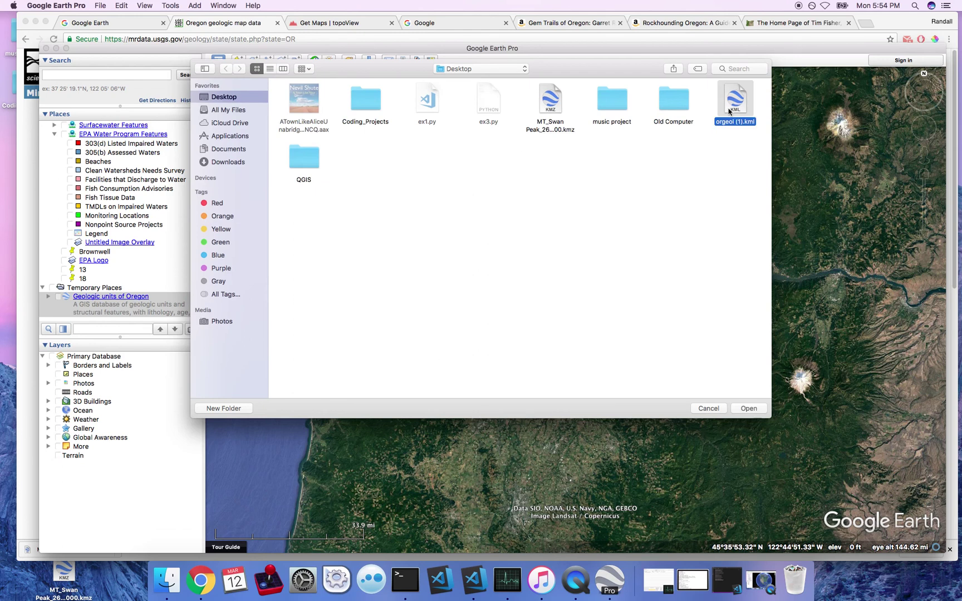
pyautogui.click(729, 109)
pyautogui.click(760, 412)
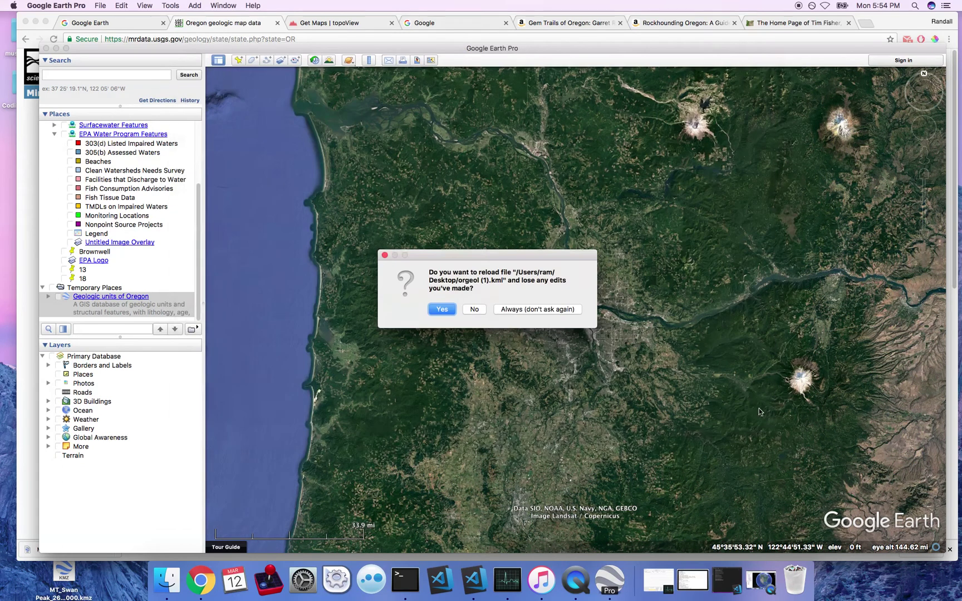
pyautogui.click(444, 310)
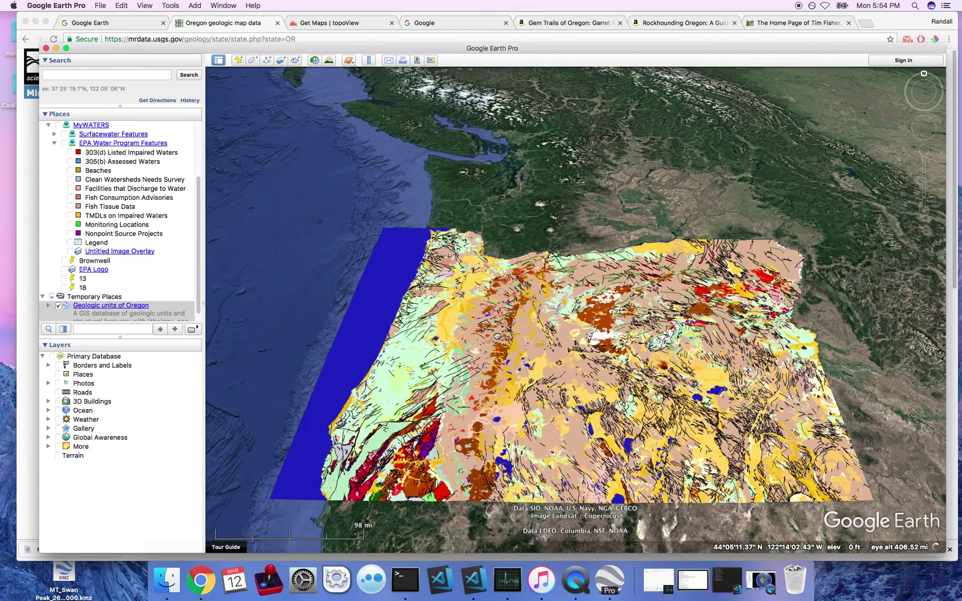
# Step: Pan to frame all of Oregon's geology overlay and show the Tu unit description
pyautogui.moveTo(497, 336); pyautogui.dragTo(517, 412)
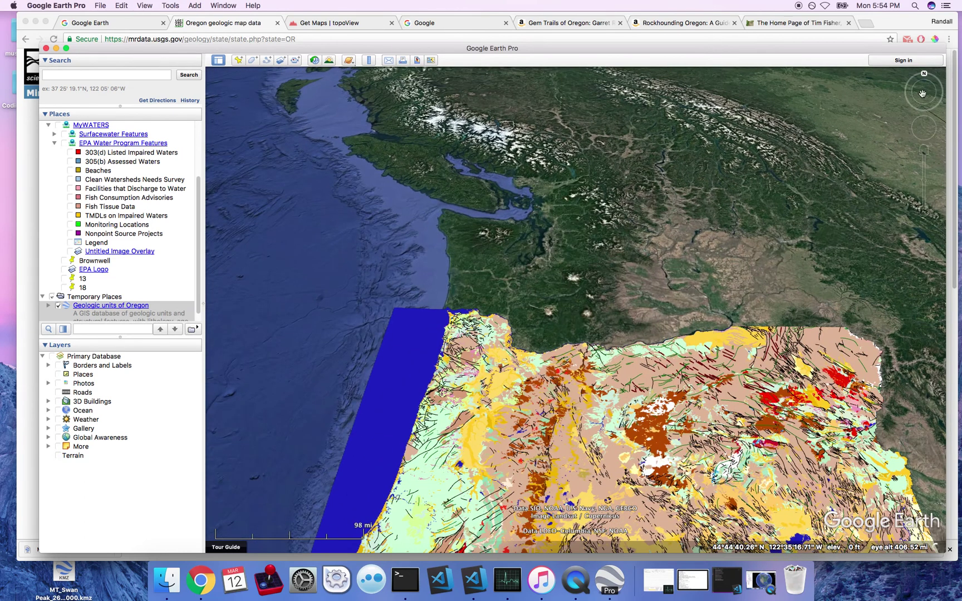
pyautogui.click(926, 121)
pyautogui.moveTo(926, 121); pyautogui.dragTo(929, 145)
pyautogui.moveTo(556, 223); pyautogui.dragTo(584, 356)
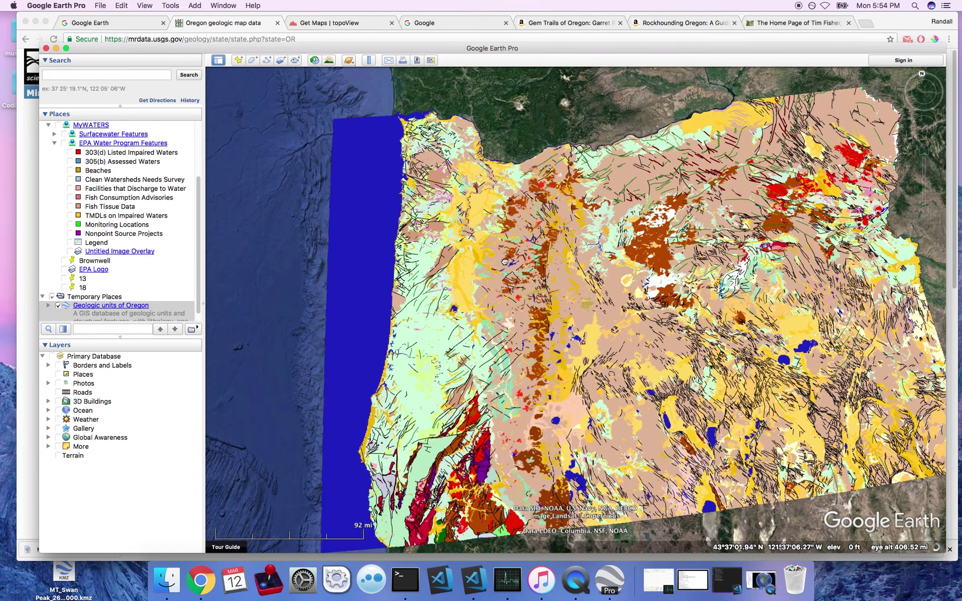
pyautogui.moveTo(505, 263); pyautogui.dragTo(506, 270)
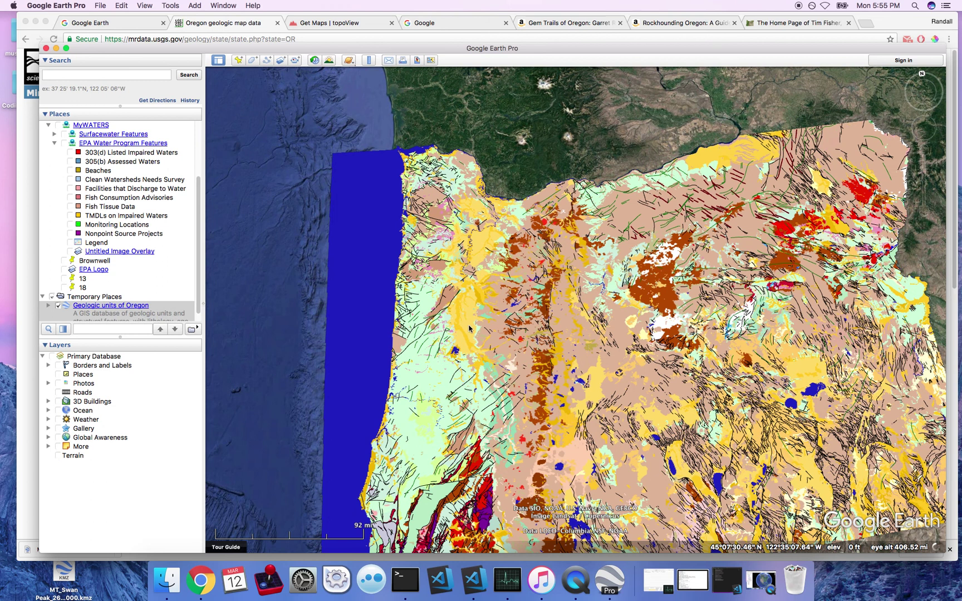
pyautogui.click(498, 326)
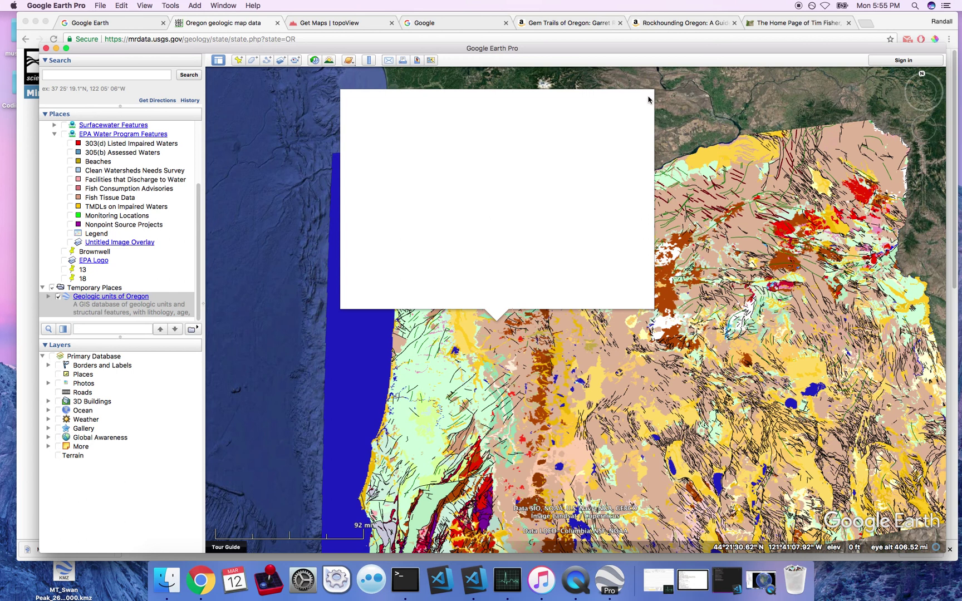
# Step: Close the Tu balloon and zoom in several steps on northwestern Oregon
pyautogui.click(649, 96)
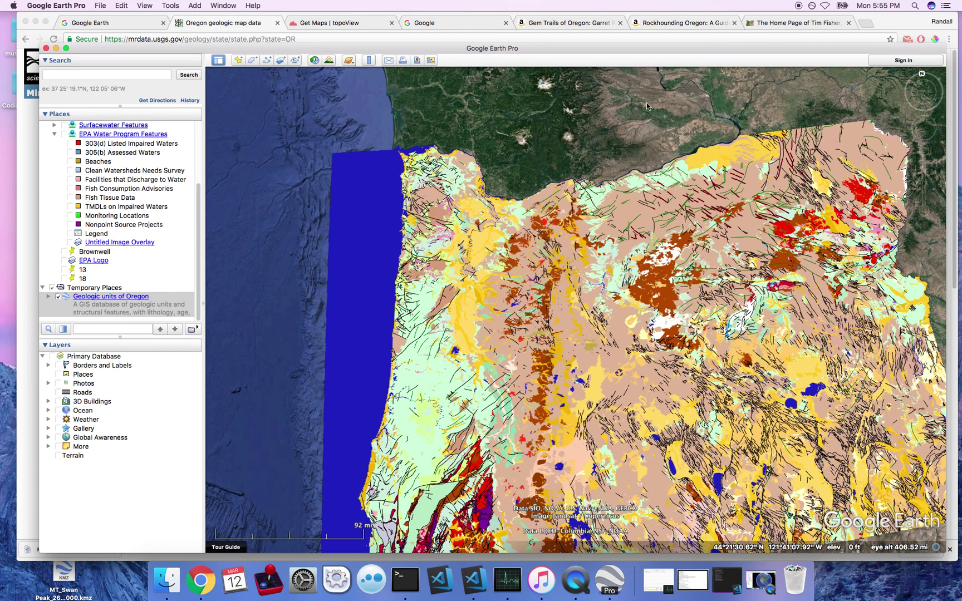
pyautogui.click(923, 151)
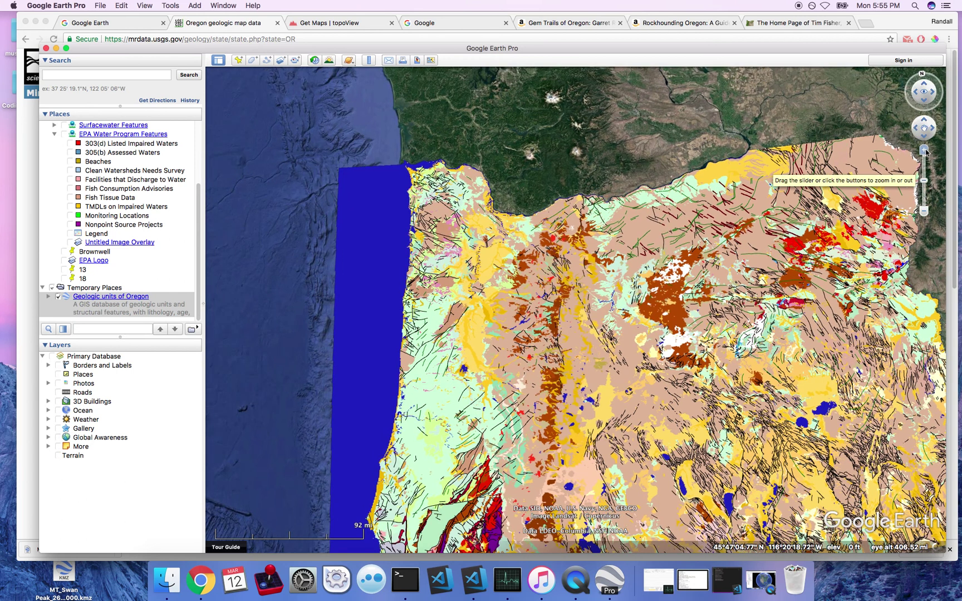
pyautogui.click(926, 152)
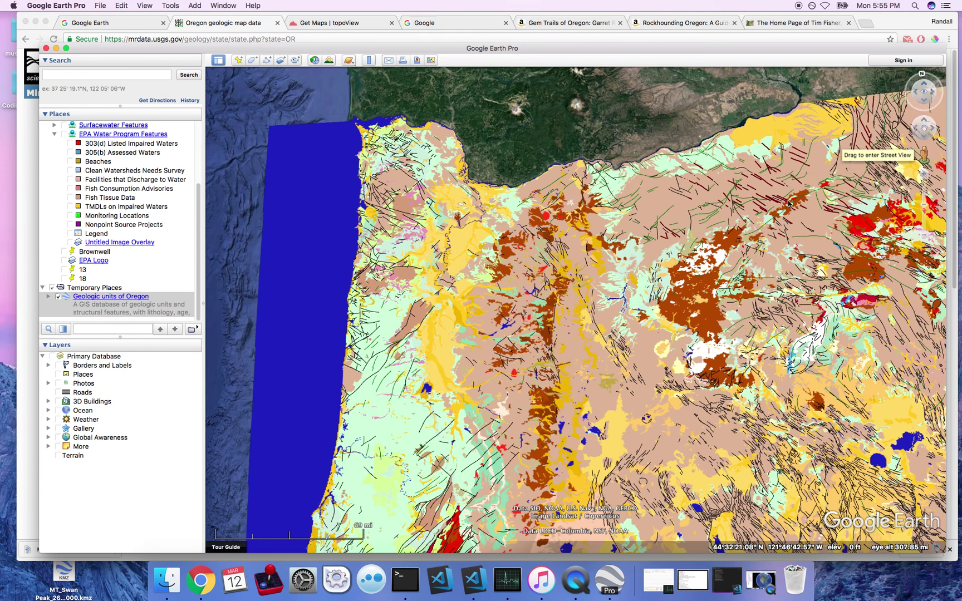
pyautogui.click(924, 174)
pyautogui.click(923, 174)
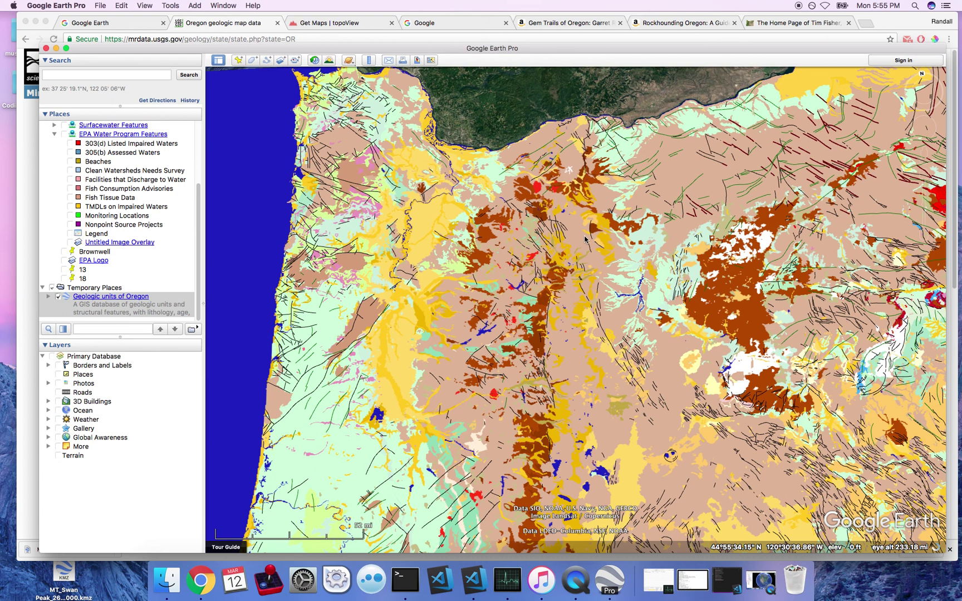
# Step: Drag the geology map down and right to show more of northern Oregon
pyautogui.moveTo(584, 239); pyautogui.dragTo(597, 278)
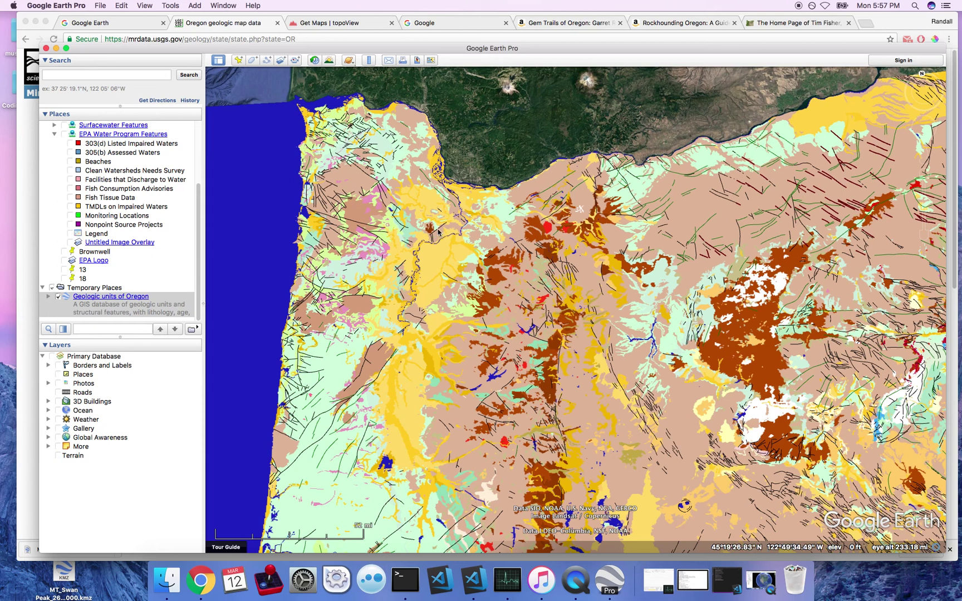
pyautogui.moveTo(461, 231); pyautogui.dragTo(465, 243)
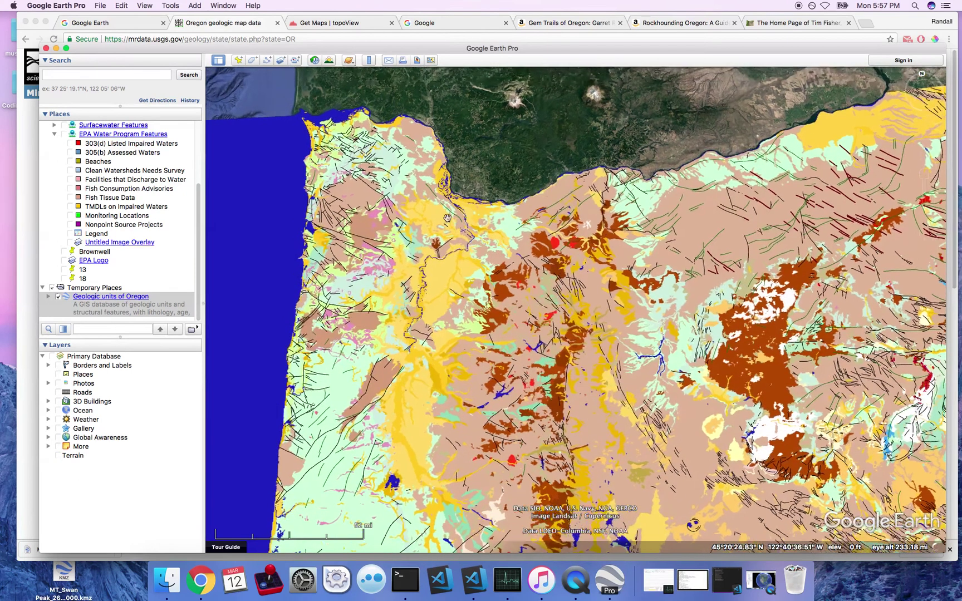
# Step: Drag the geology map down and right toward the Columbia River
pyautogui.moveTo(447, 218); pyautogui.dragTo(455, 236)
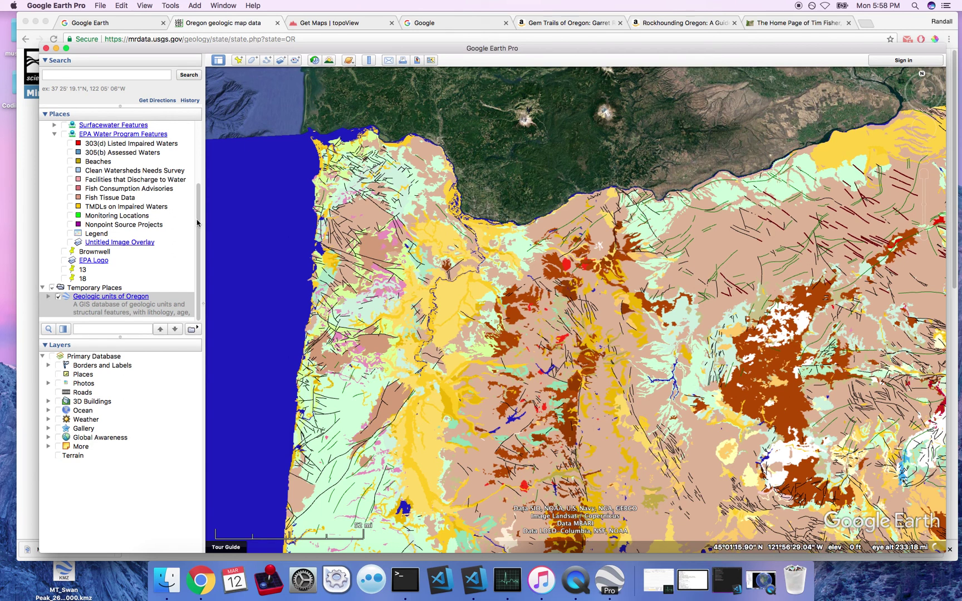
# Step: Expand Geologic units of Oregon to list units like bc: Amphibolite of Briggs Creek and cm: Condrey Mountain Schist
pyautogui.click(47, 297)
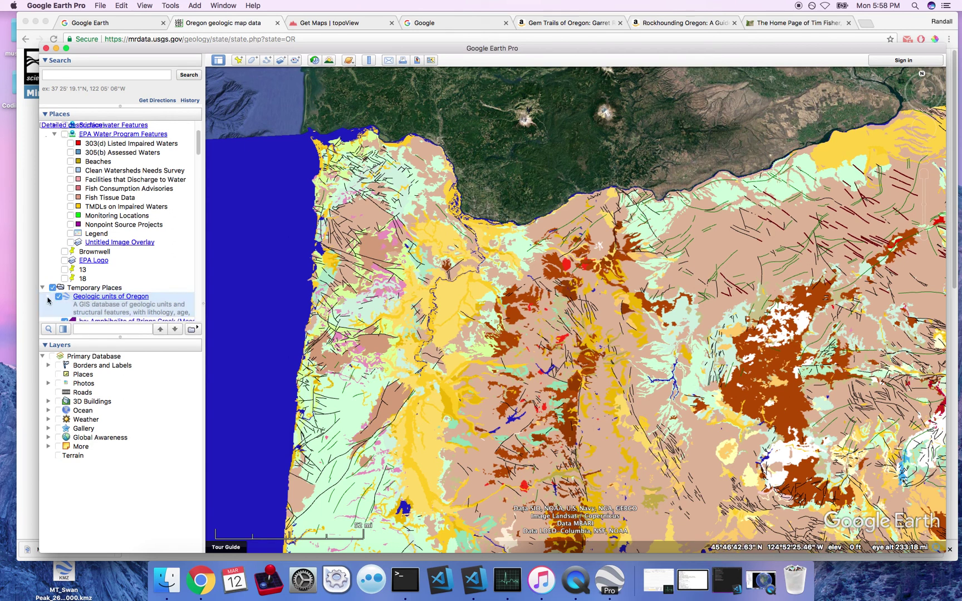
pyautogui.scroll(-3, 201, 154)
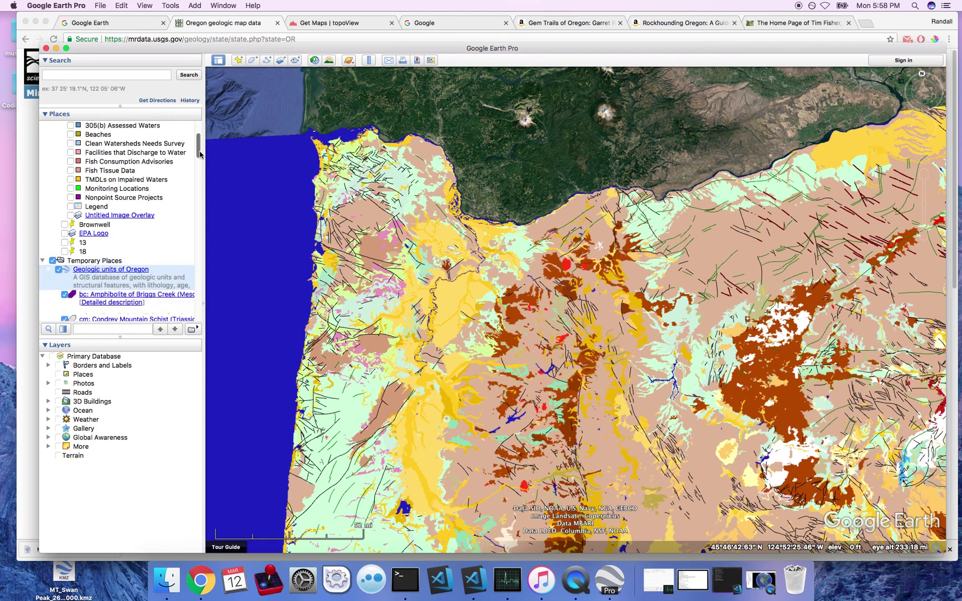
pyautogui.click(48, 254)
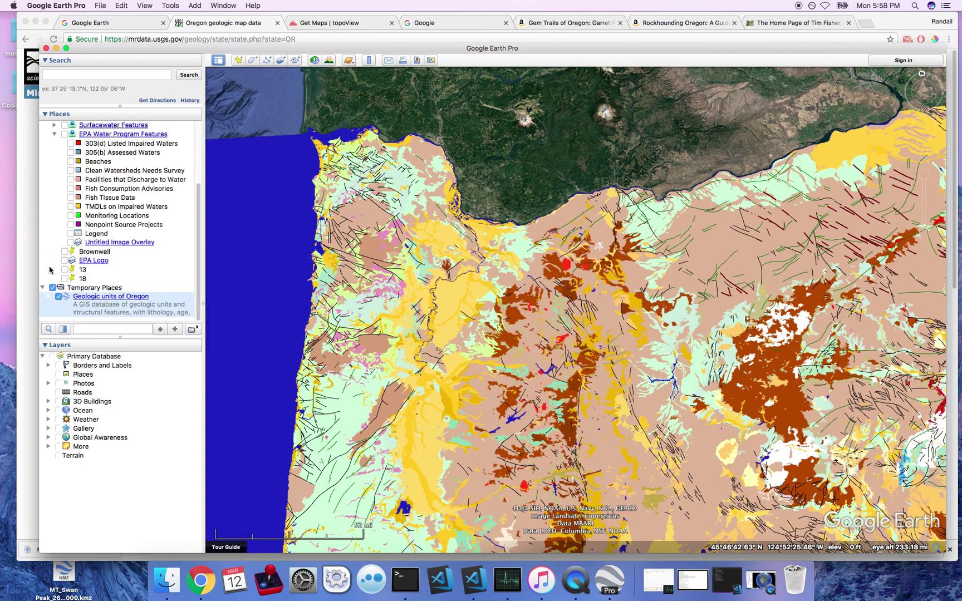
pyautogui.click(50, 298)
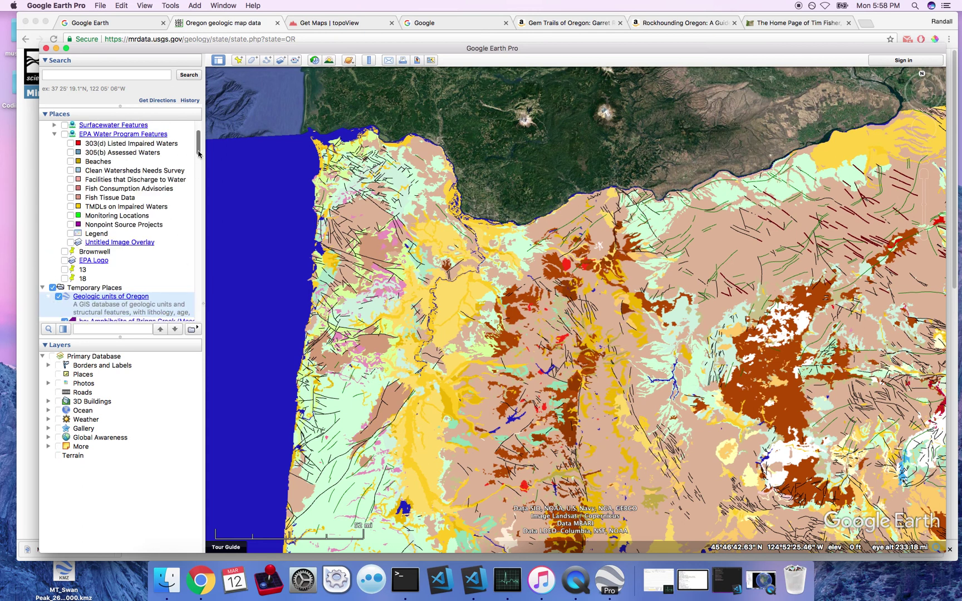
pyautogui.scroll(-5, 199, 155)
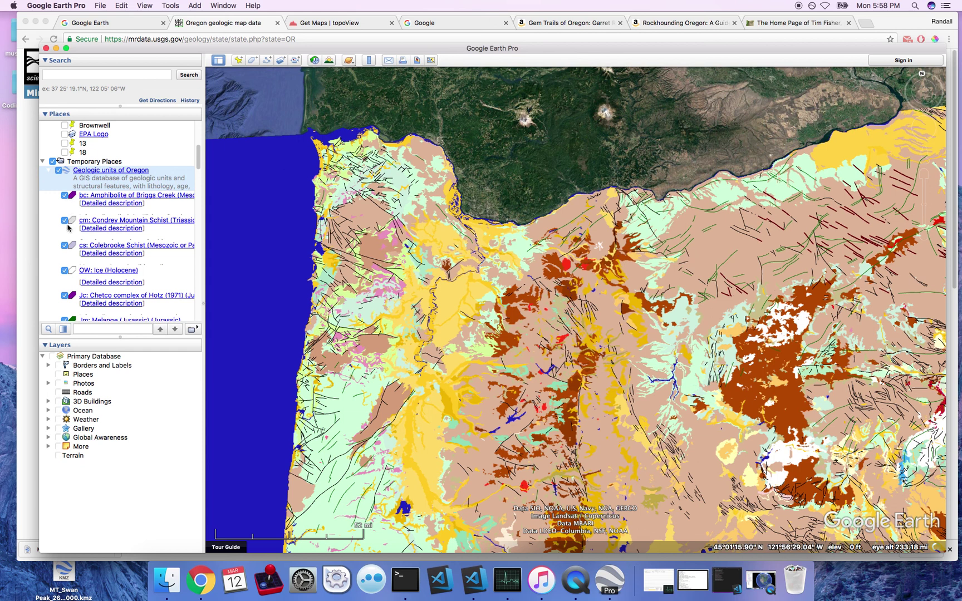
pyautogui.click(65, 247)
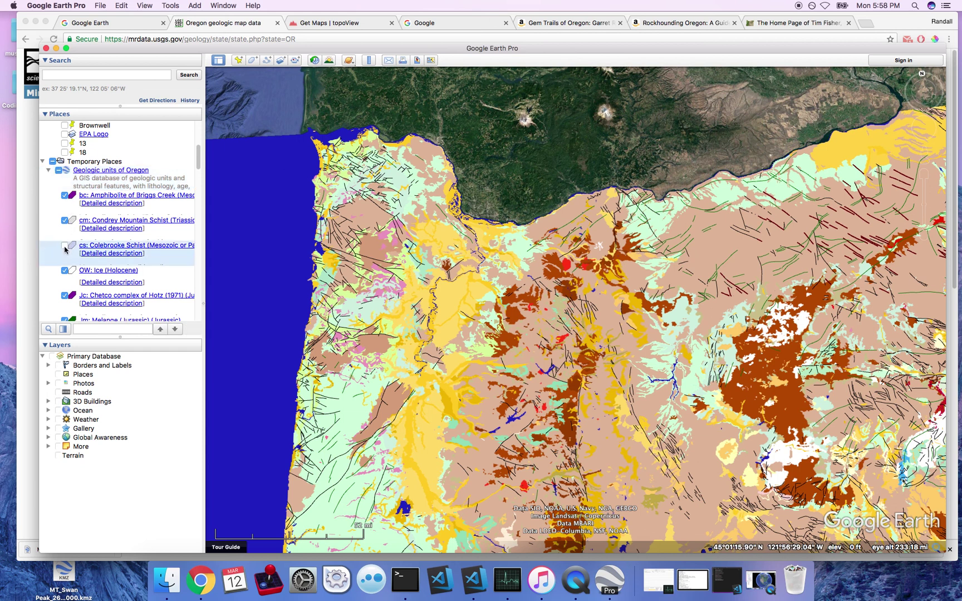
pyautogui.click(65, 247)
pyautogui.click(58, 171)
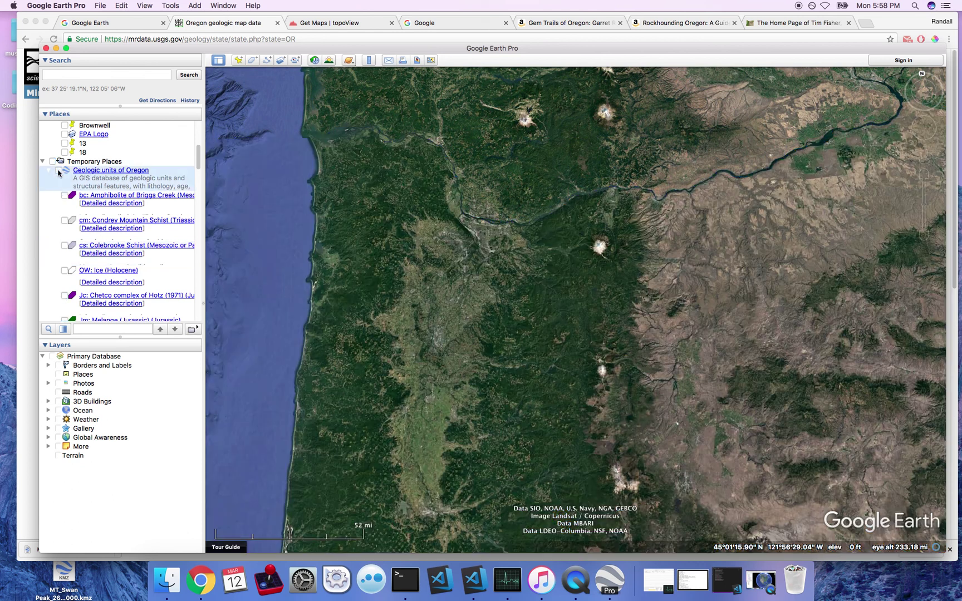
pyautogui.click(64, 272)
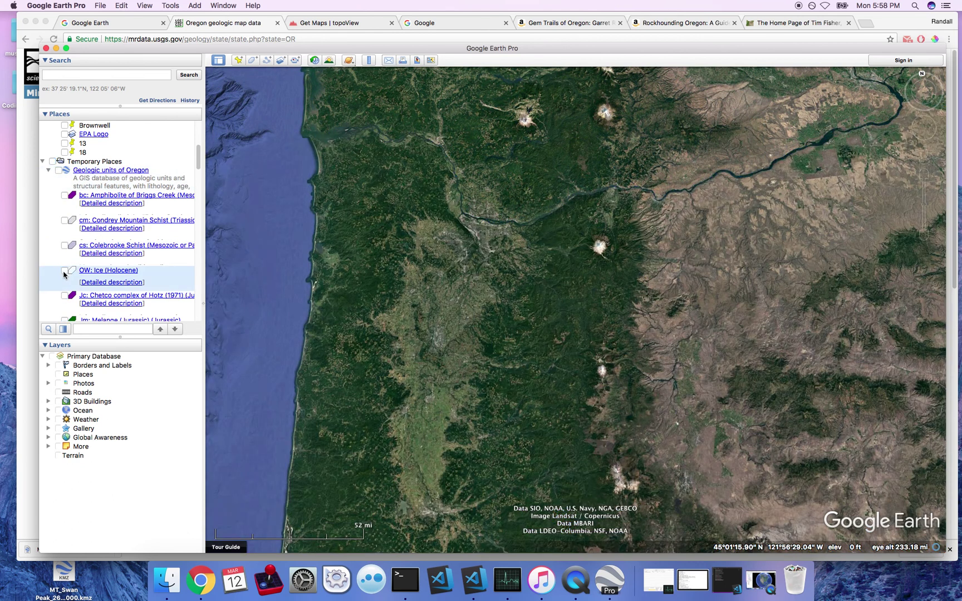
pyautogui.click(64, 296)
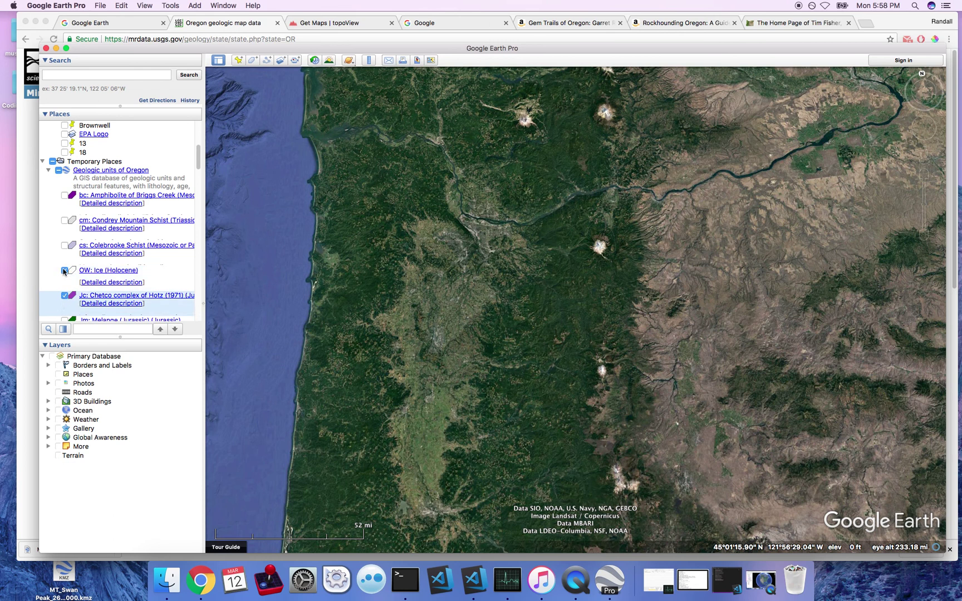
pyautogui.click(65, 271)
pyautogui.click(65, 296)
pyautogui.click(59, 170)
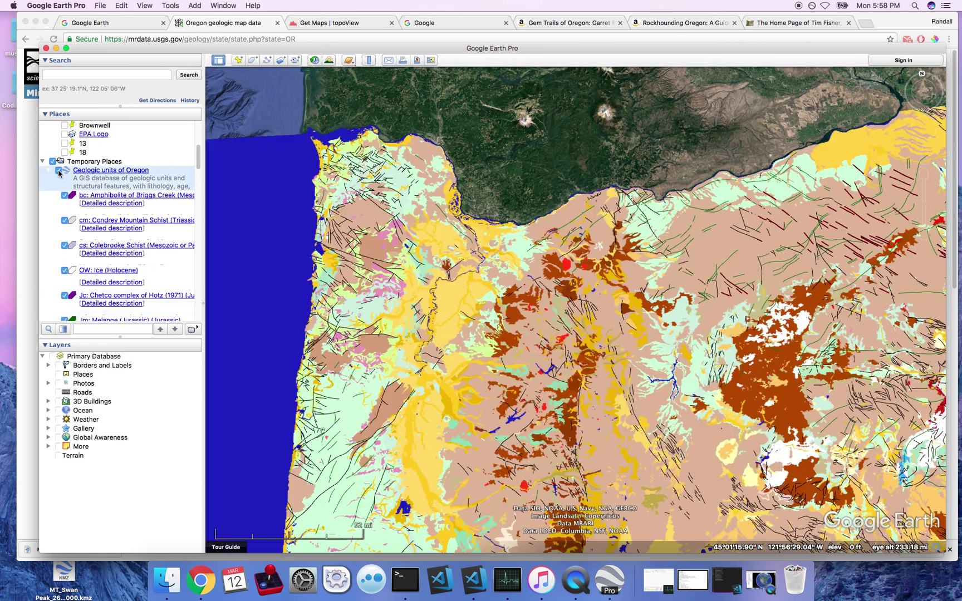
pyautogui.moveTo(199, 157); pyautogui.dragTo(200, 166)
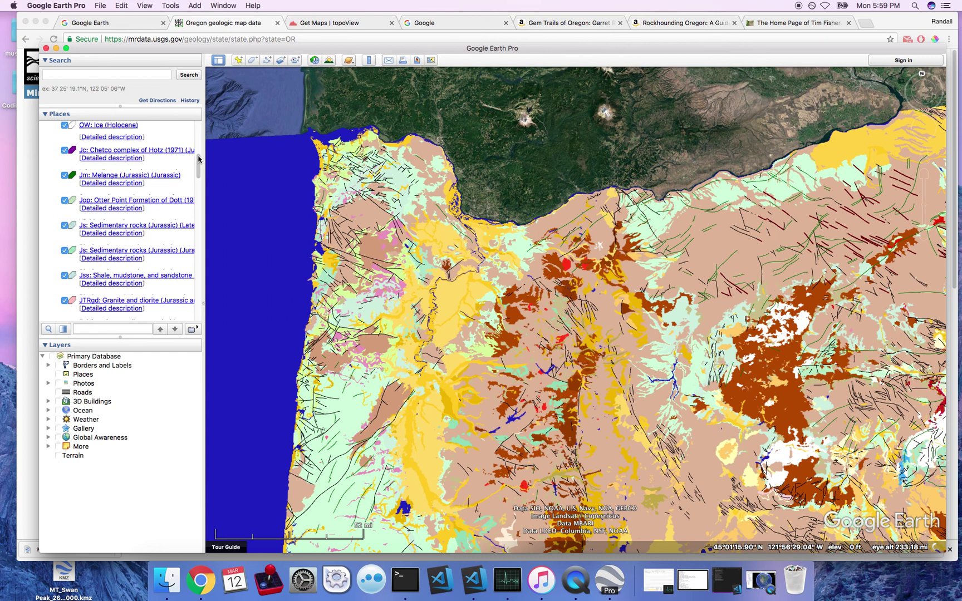
pyautogui.moveTo(199, 159); pyautogui.dragTo(198, 165)
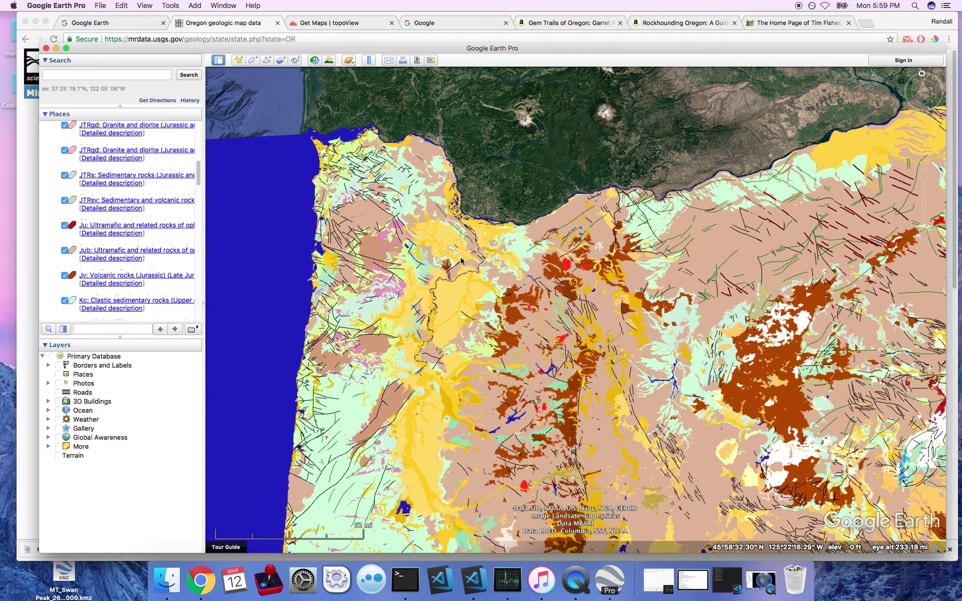
# Step: Pan northeast from western Oregon and zoom out to about 798 mi over the northern Rockies
pyautogui.moveTo(553, 278); pyautogui.dragTo(510, 288)
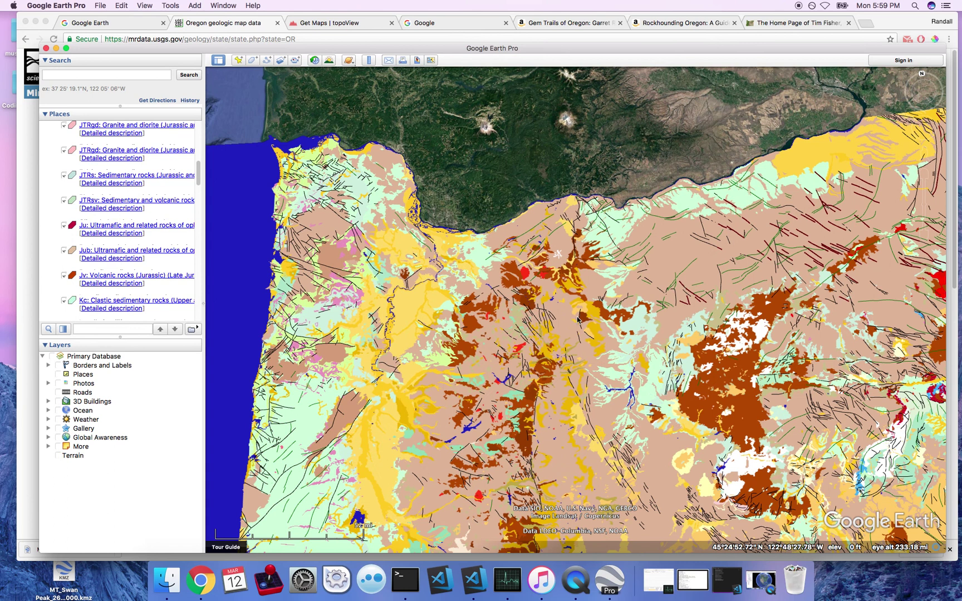
pyautogui.moveTo(624, 239); pyautogui.dragTo(592, 254)
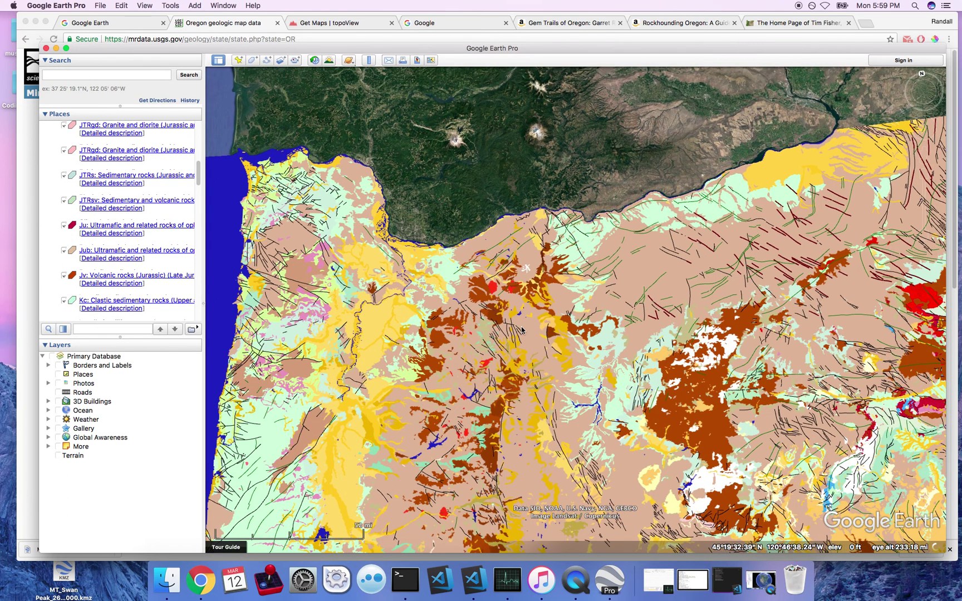
pyautogui.moveTo(830, 290); pyautogui.dragTo(668, 334)
pyautogui.click(922, 235)
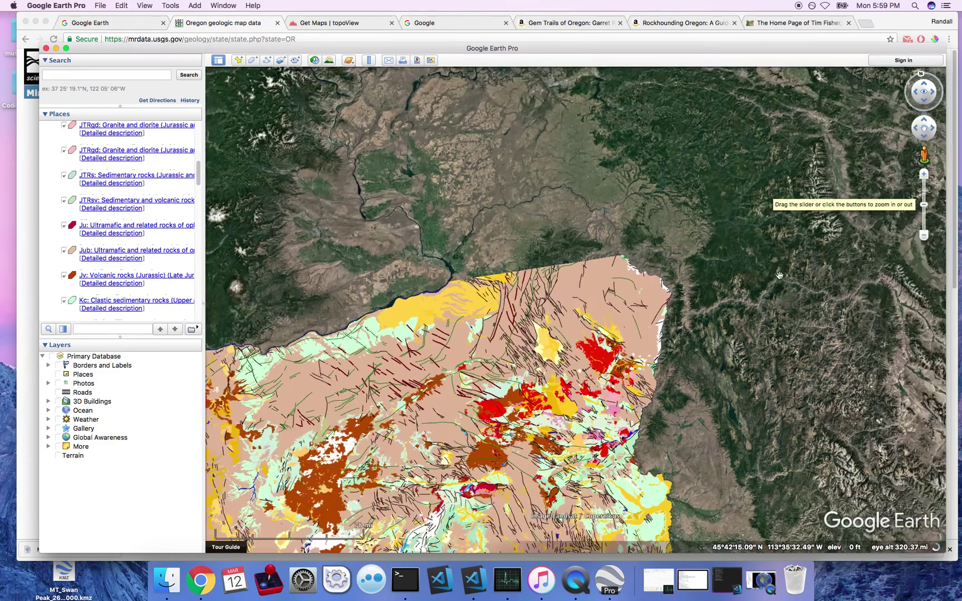
pyautogui.moveTo(780, 276); pyautogui.dragTo(557, 362)
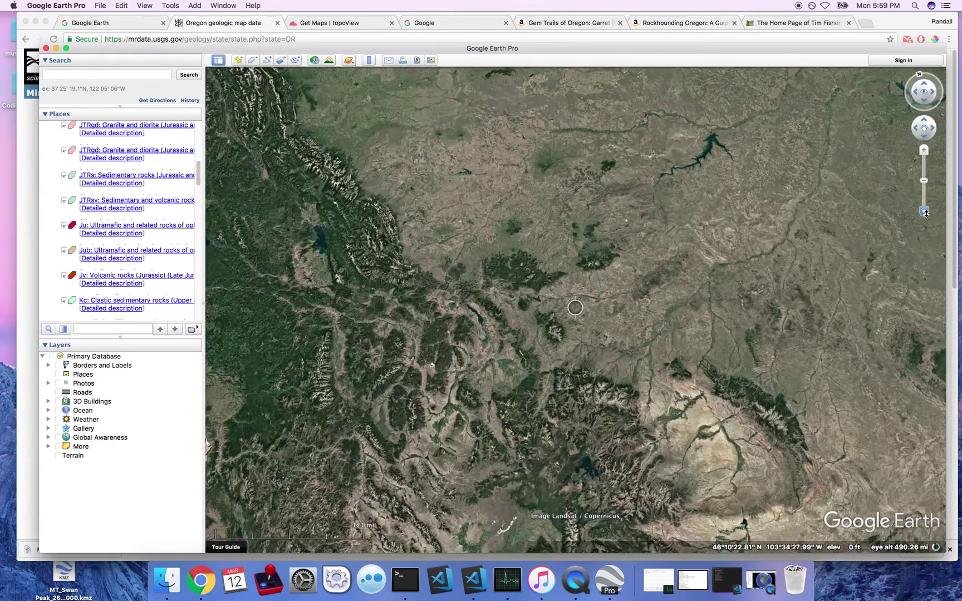
pyautogui.moveTo(925, 212); pyautogui.dragTo(925, 211)
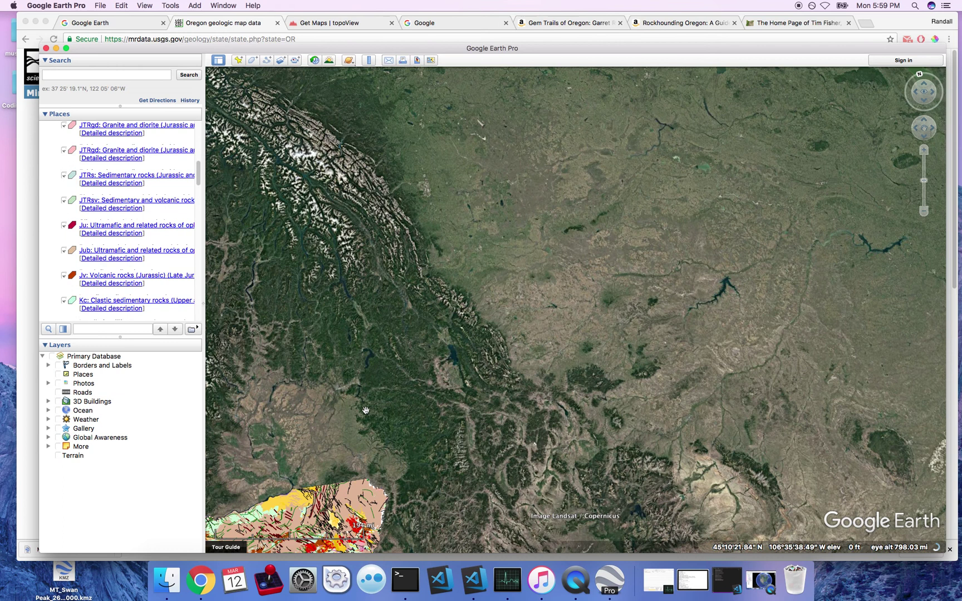
# Step: In topoView, clear the location search and expand the 1994 Pagoda Mountain, MT 1:24000 map entry
pyautogui.click(337, 20)
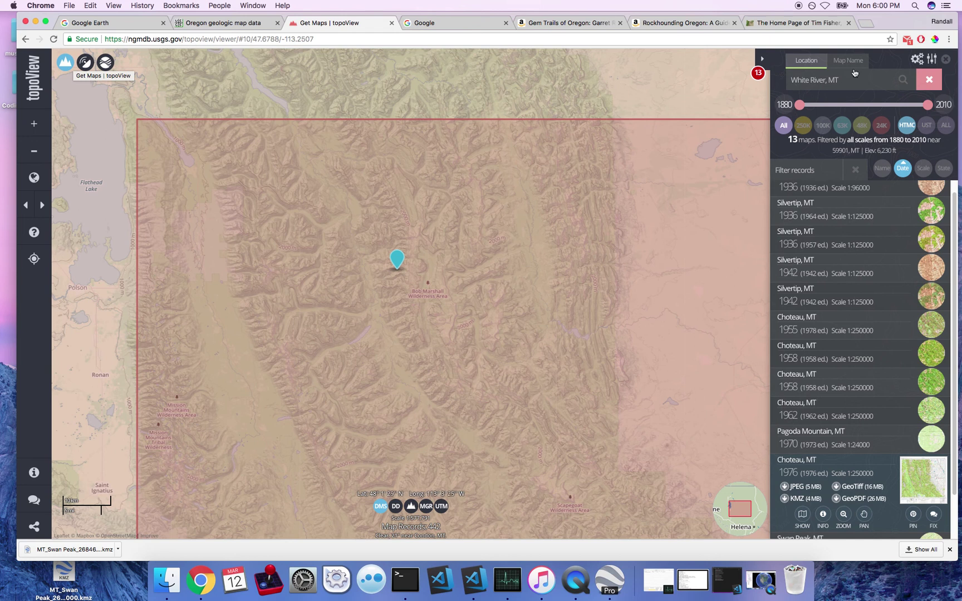
pyautogui.moveTo(845, 77); pyautogui.dragTo(789, 80)
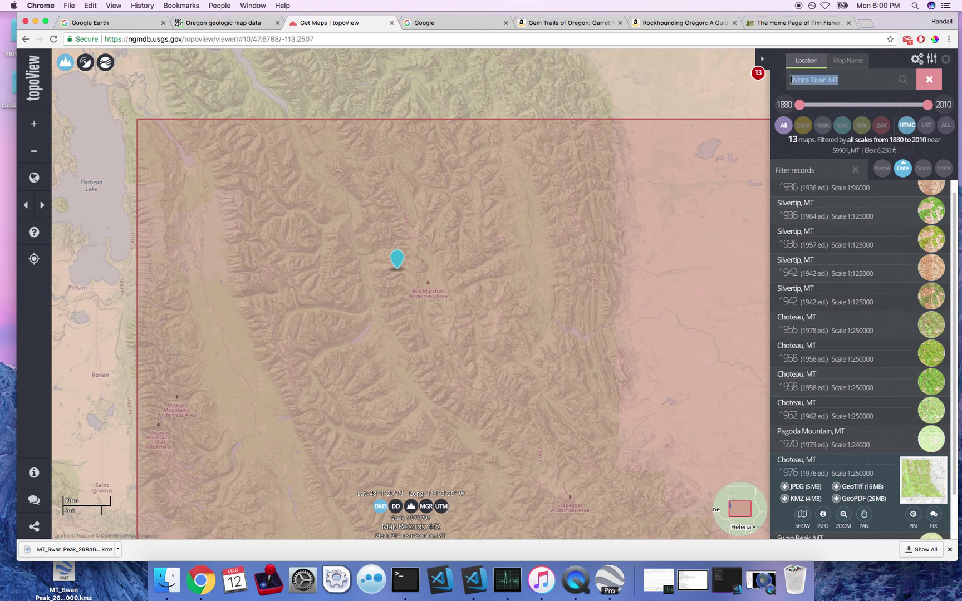
pyautogui.click(848, 81)
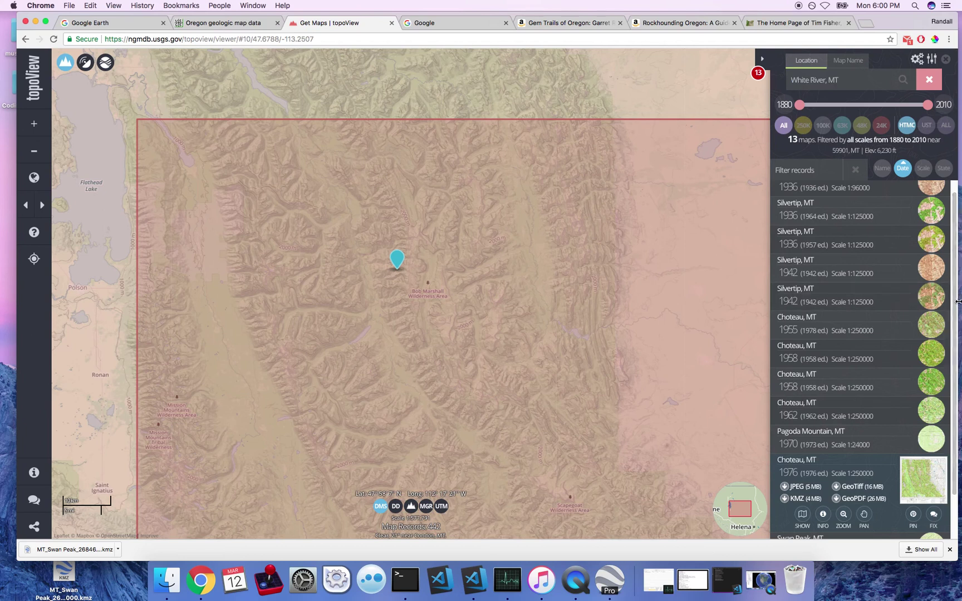
pyautogui.scroll(-2, 947, 301)
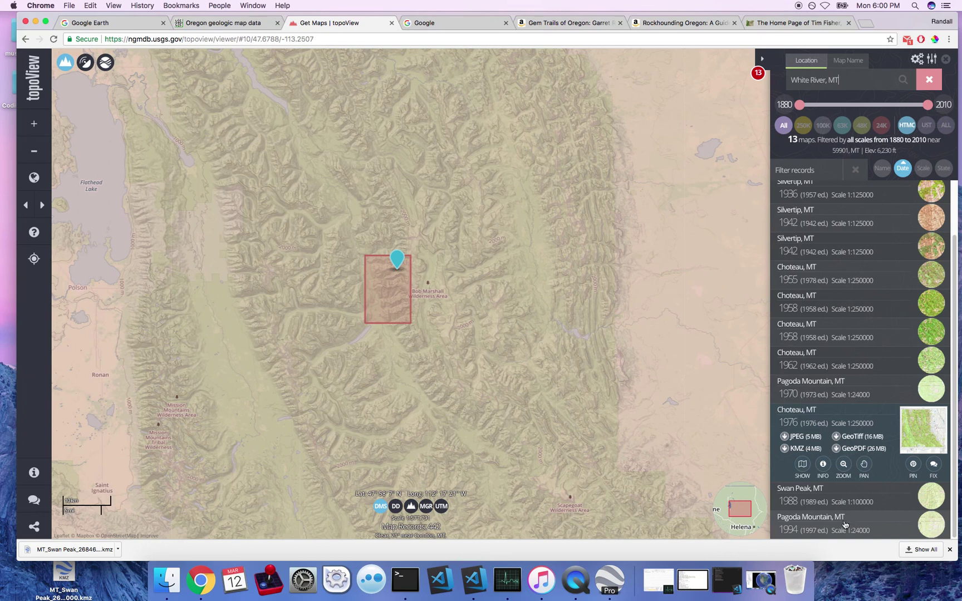
pyautogui.click(845, 523)
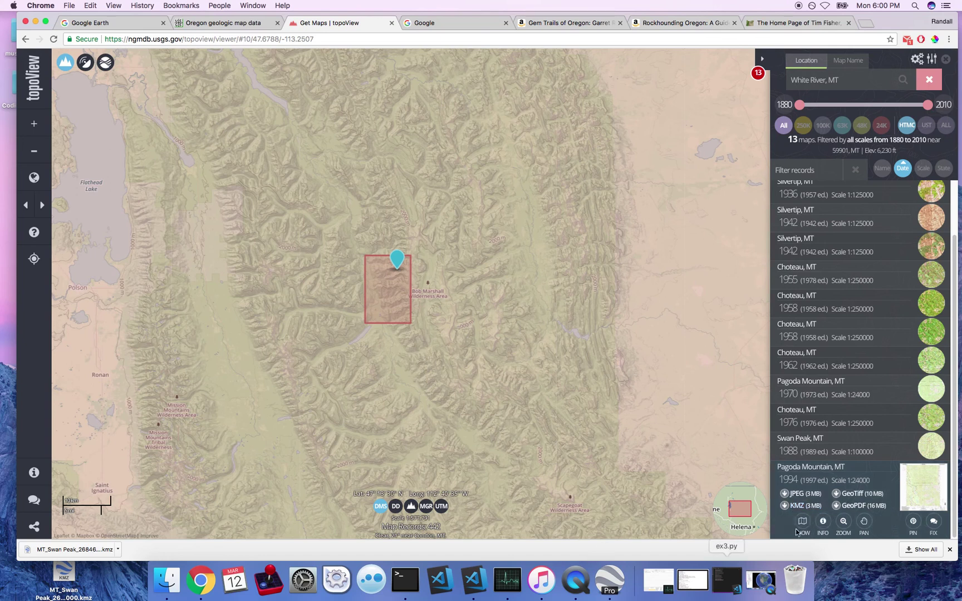
pyautogui.click(611, 582)
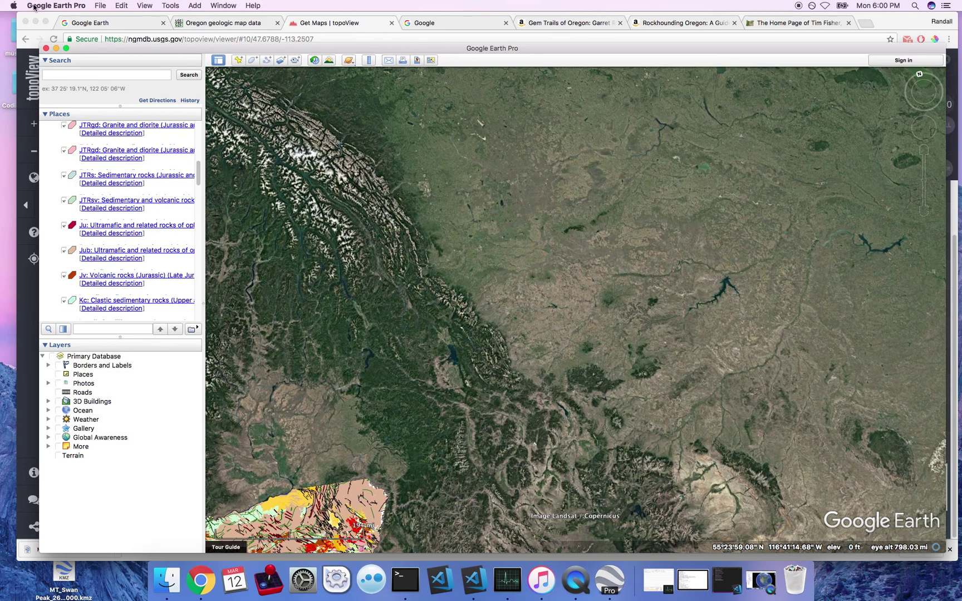
# Step: Open the MT_Swan Peak KMZ from the Desktop and center the topo overlay in view
pyautogui.click(98, 6)
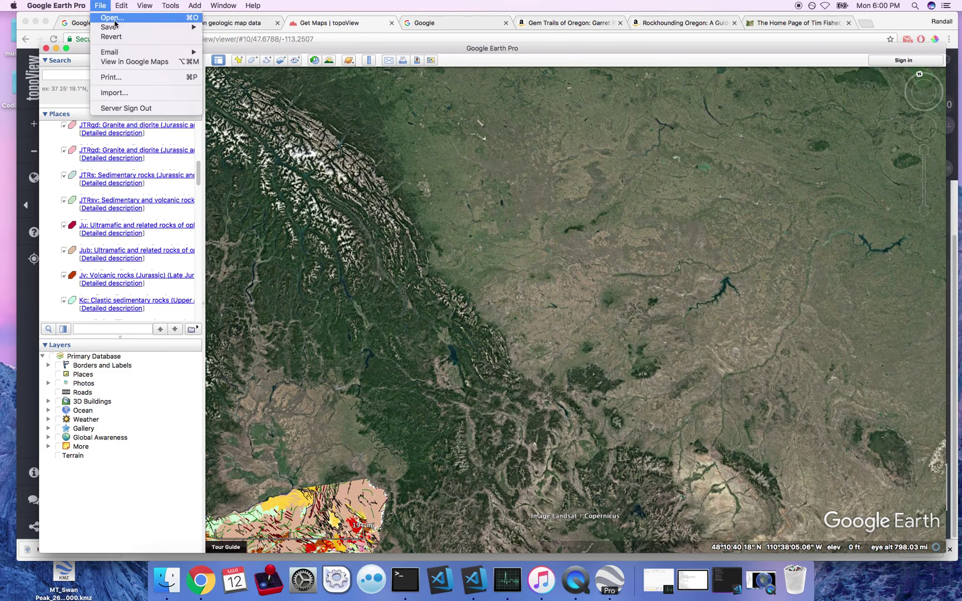
pyautogui.click(115, 21)
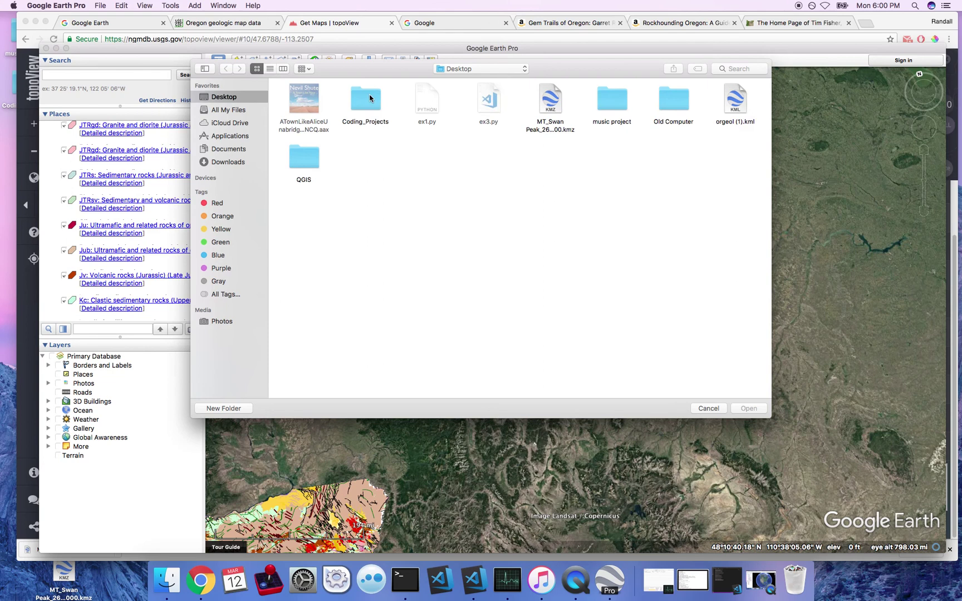
pyautogui.click(551, 103)
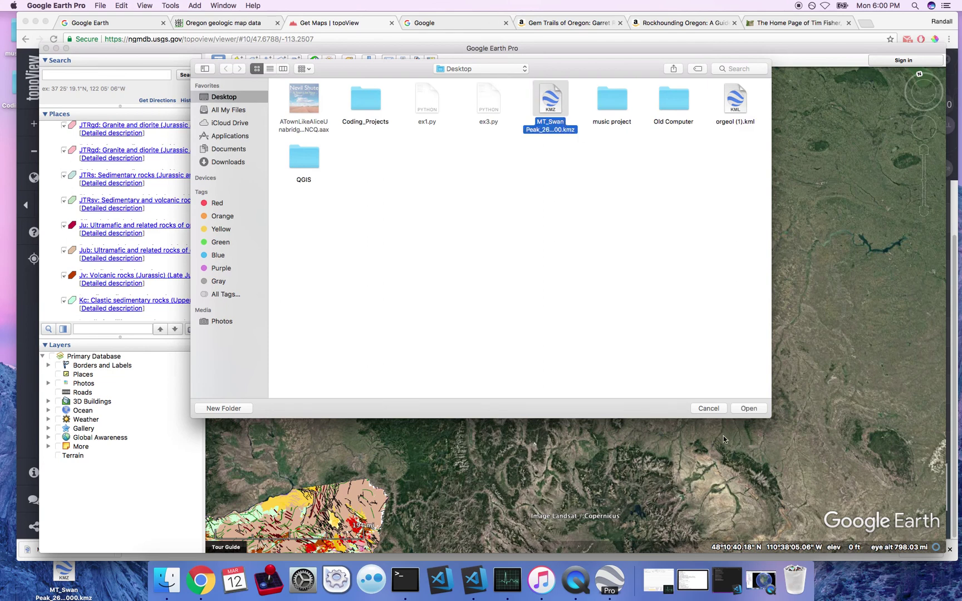
pyautogui.click(747, 410)
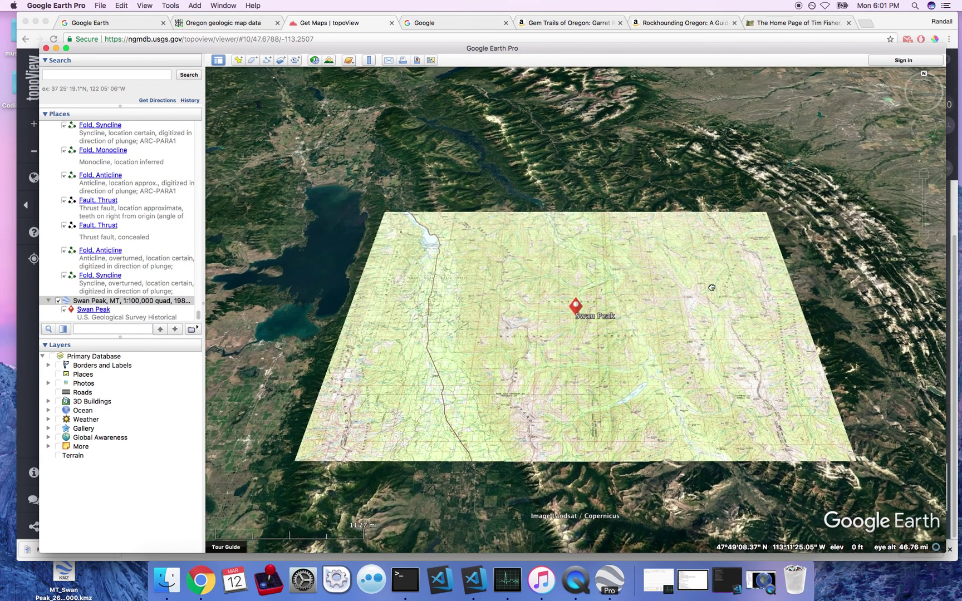
pyautogui.moveTo(711, 284); pyautogui.dragTo(722, 350)
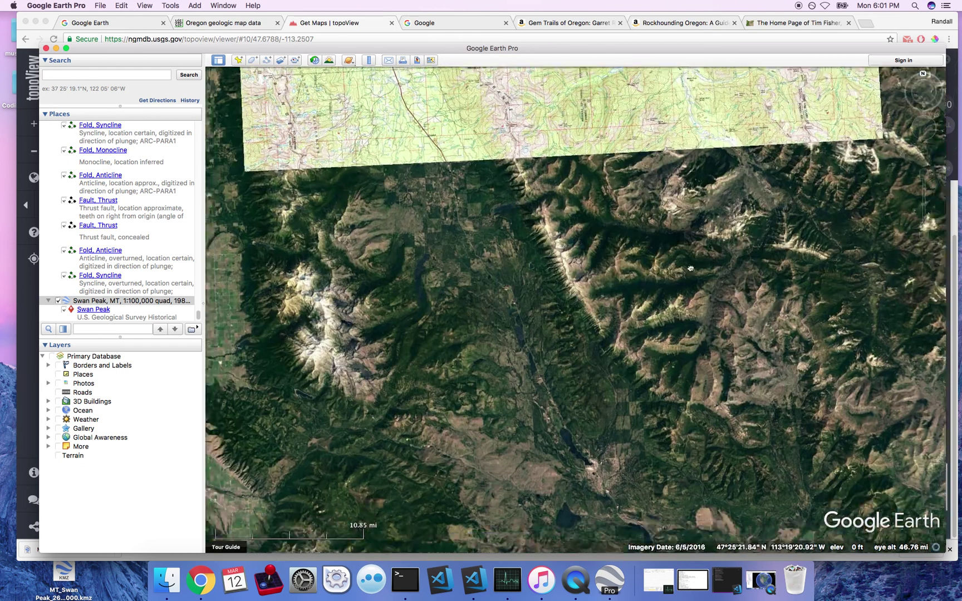
pyautogui.moveTo(690, 268); pyautogui.dragTo(651, 328)
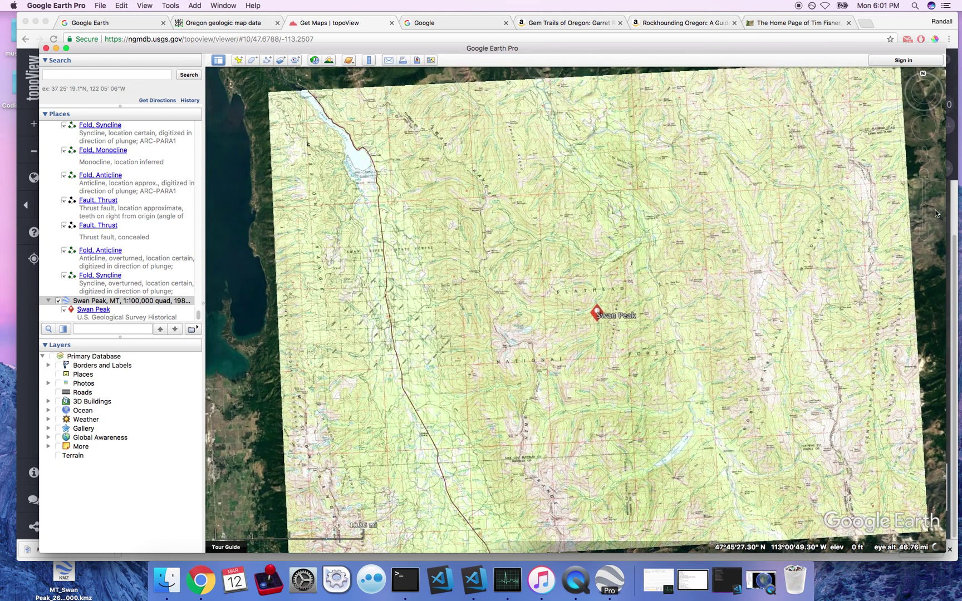
# Step: Zoom to about 11 mi eye altitude around the Swan Peak placemark and nudge the map up
pyautogui.click(925, 175)
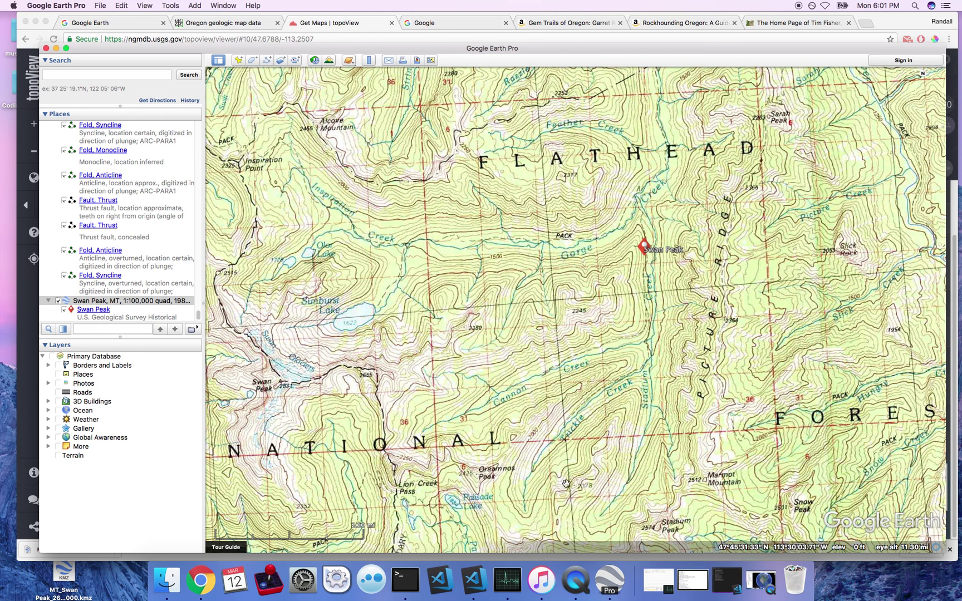
pyautogui.moveTo(528, 501); pyautogui.dragTo(523, 480)
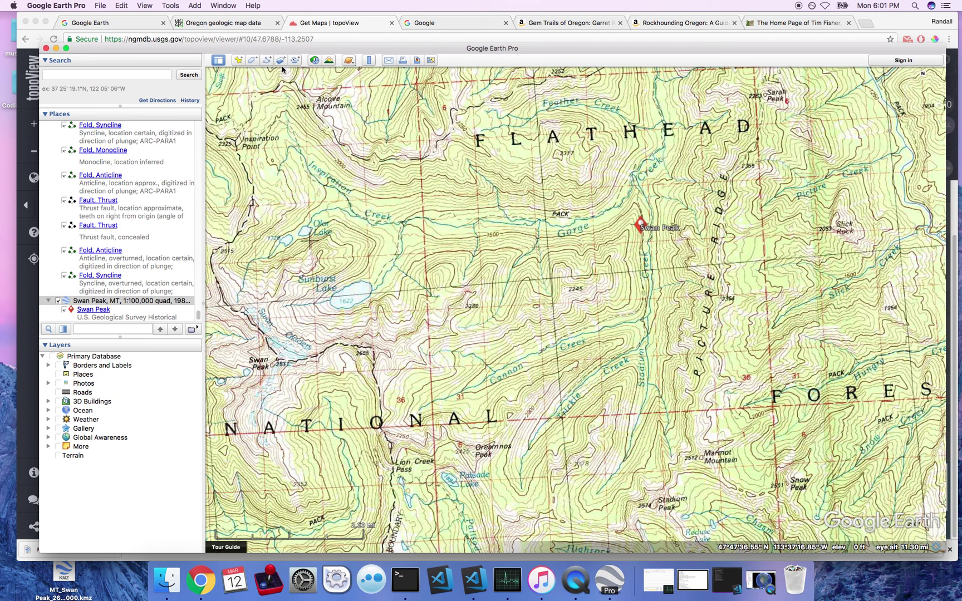
# Step: Save a new path named Trickle Creek with magenta lines of width 5.0 to Places
pyautogui.click(266, 61)
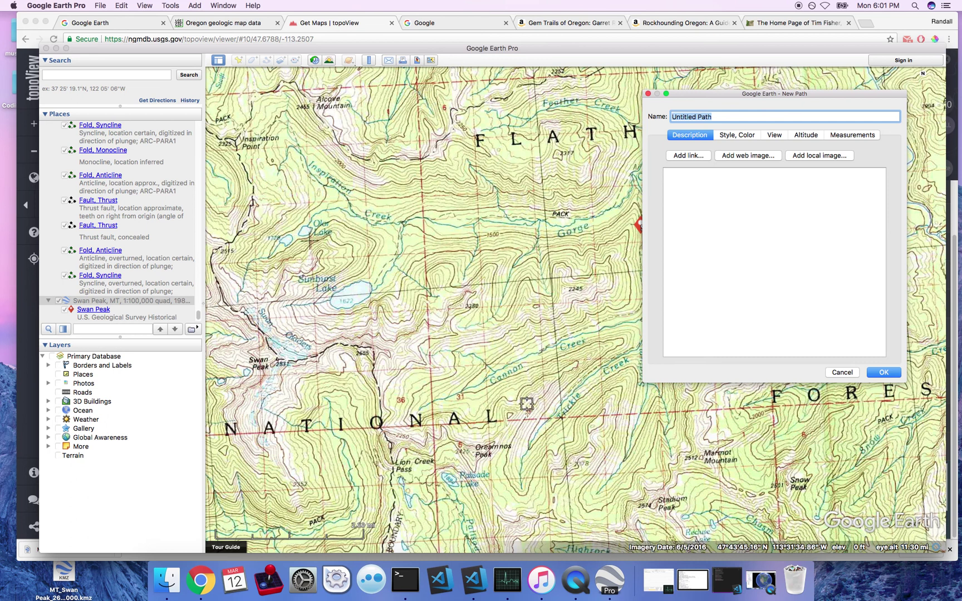
pyautogui.write('Trickle Creek')
pyautogui.click(738, 134)
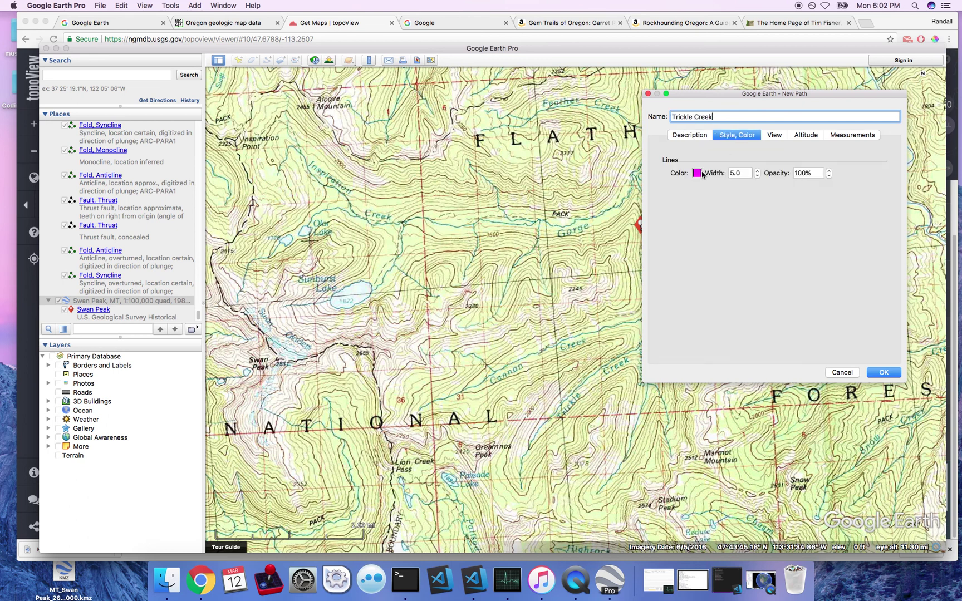
pyautogui.click(744, 174)
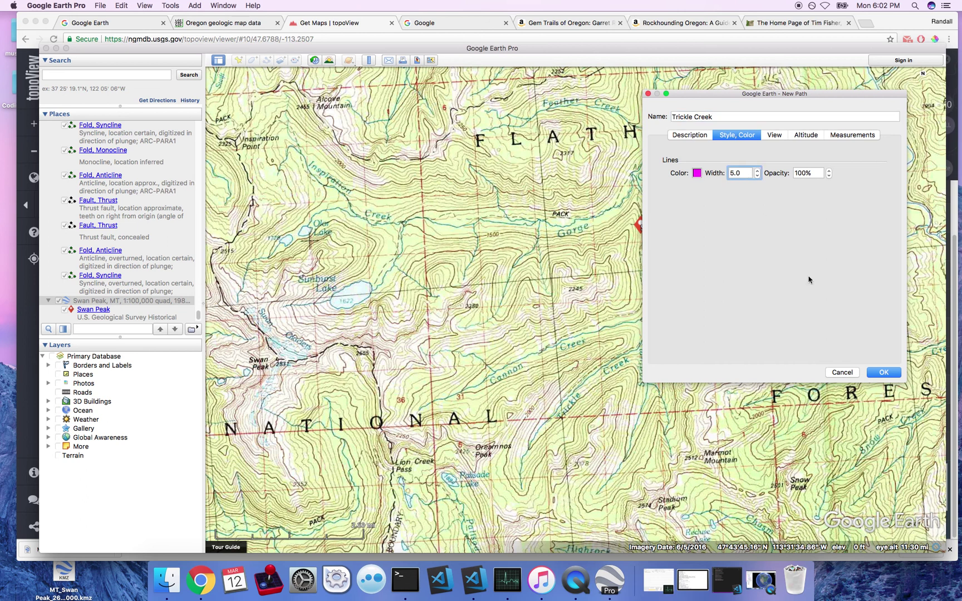
pyautogui.click(882, 372)
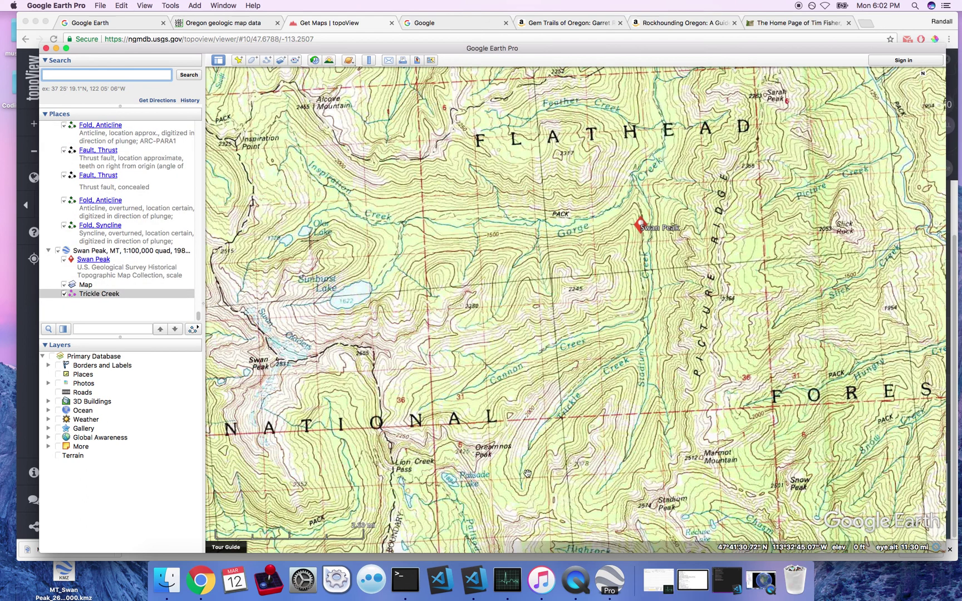
pyautogui.click(267, 60)
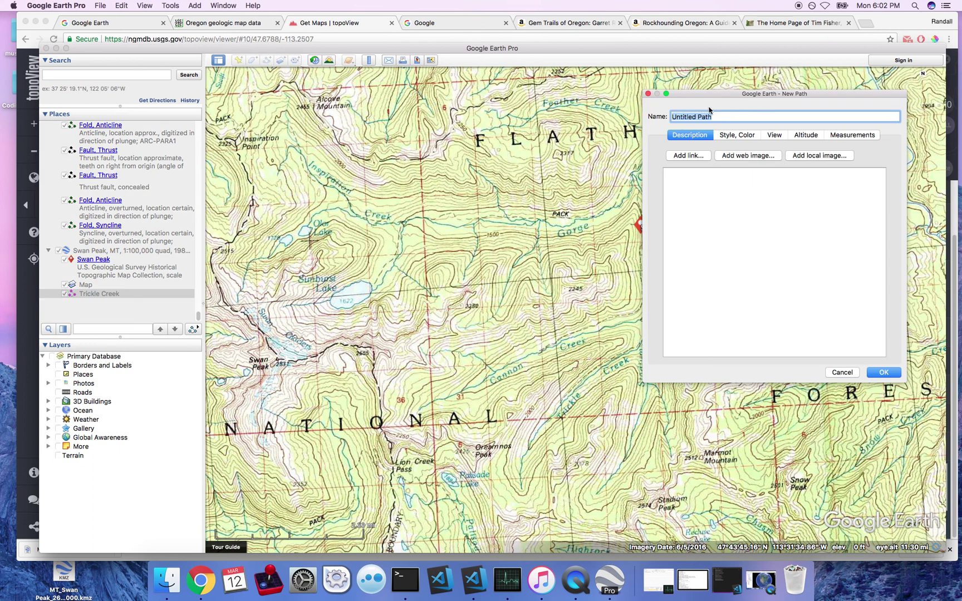
# Step: Name the new path Trickle Creek 2 and move its dialog off the creek area
pyautogui.write('Trickle Creek 2')
pyautogui.moveTo(708, 95); pyautogui.dragTo(224, 72)
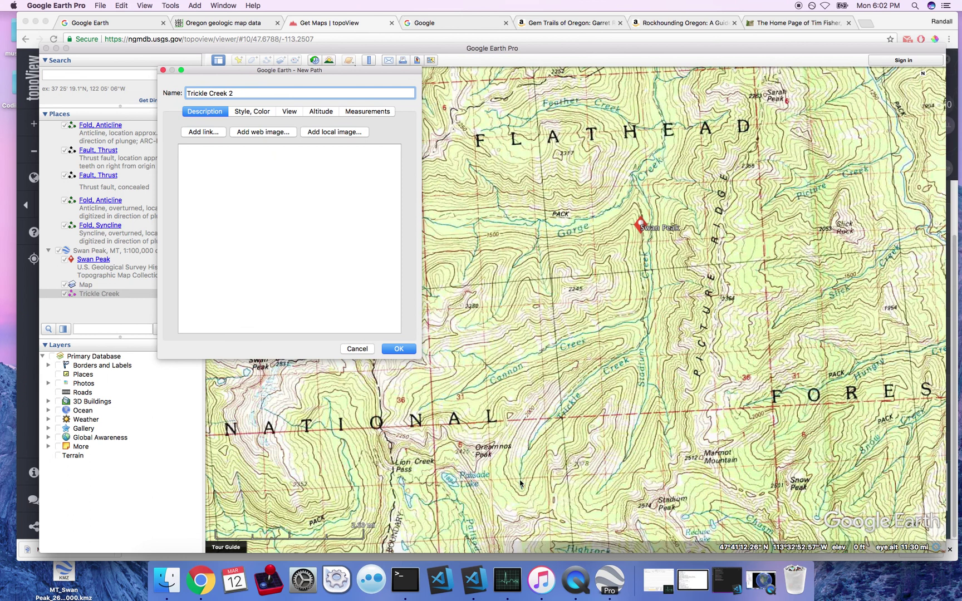
pyautogui.click(521, 478)
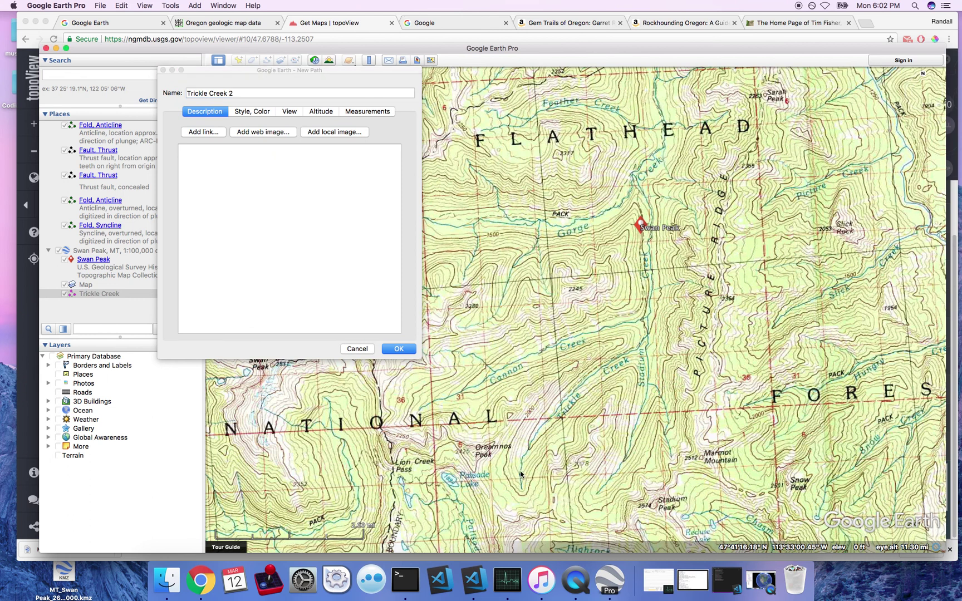
# Step: Trace the path point by point up the creek past Swan Peak and save it
pyautogui.click(521, 473)
pyautogui.click(528, 454)
pyautogui.click(532, 446)
pyautogui.click(538, 434)
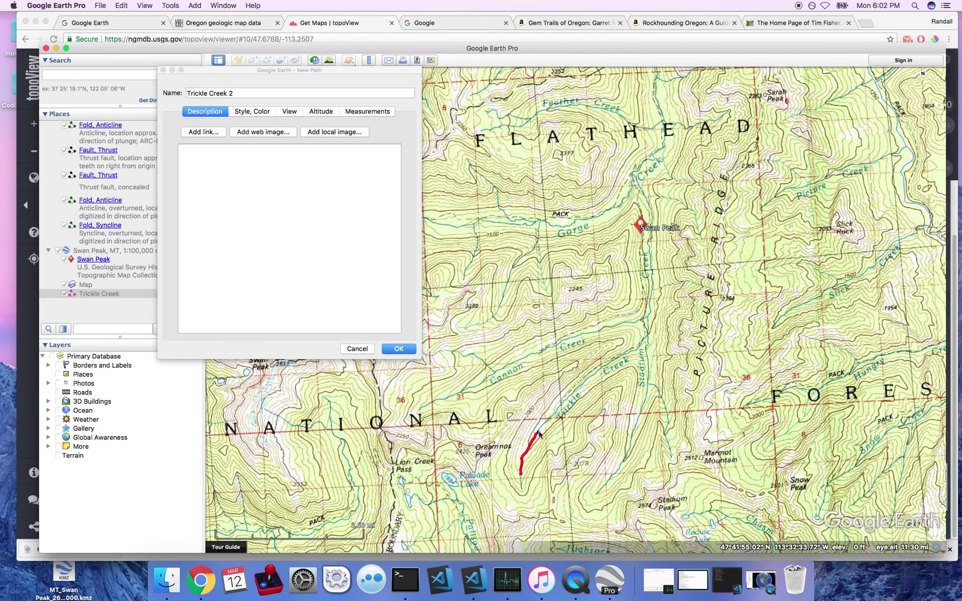
pyautogui.moveTo(539, 435)
pyautogui.mouseDown()
pyautogui.moveTo(640, 346)
pyautogui.moveTo(651, 319)
pyautogui.mouseUp()
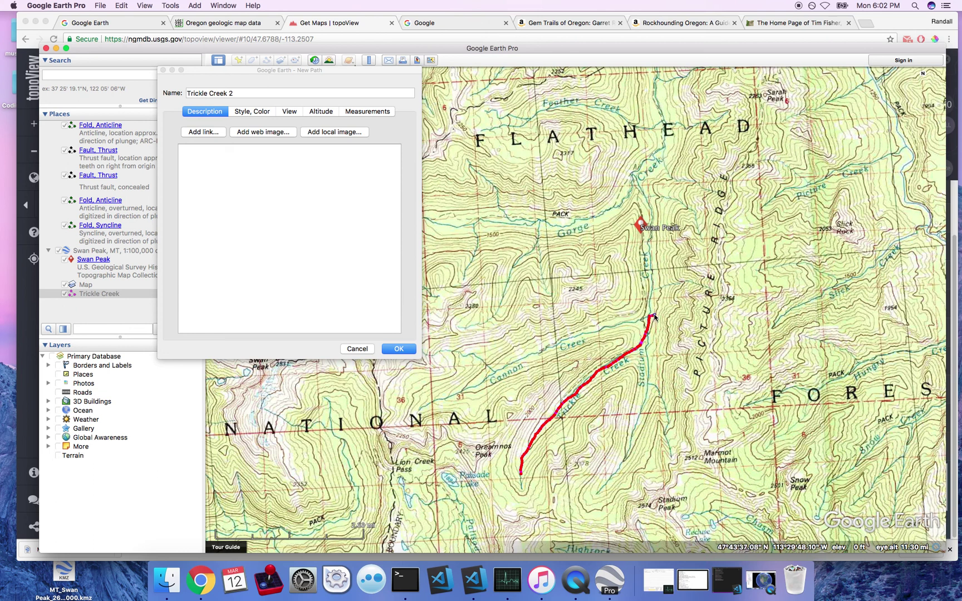
pyautogui.moveTo(654, 310)
pyautogui.mouseDown()
pyautogui.moveTo(652, 208)
pyautogui.moveTo(634, 172)
pyautogui.moveTo(665, 147)
pyautogui.mouseUp()
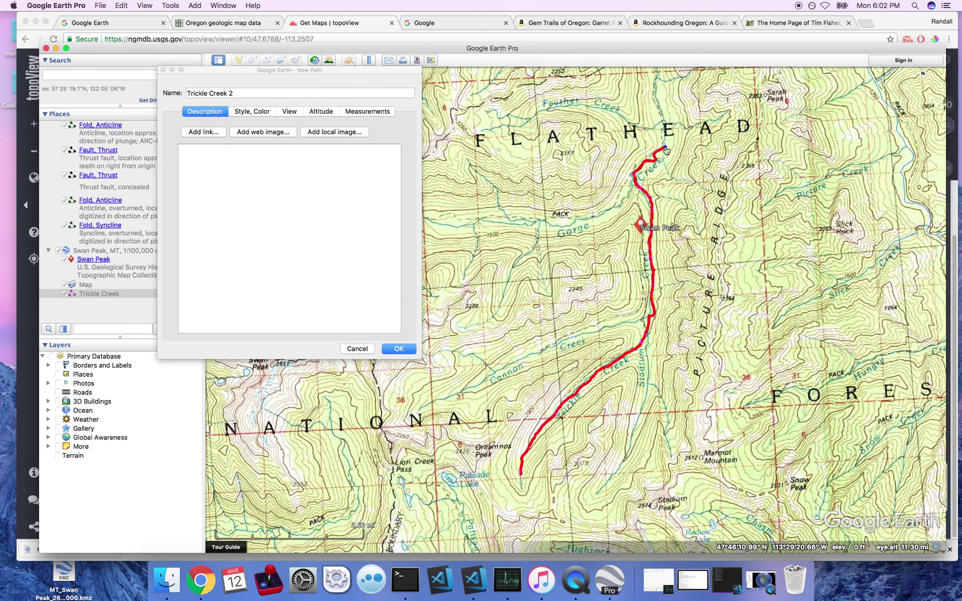
pyautogui.click(399, 351)
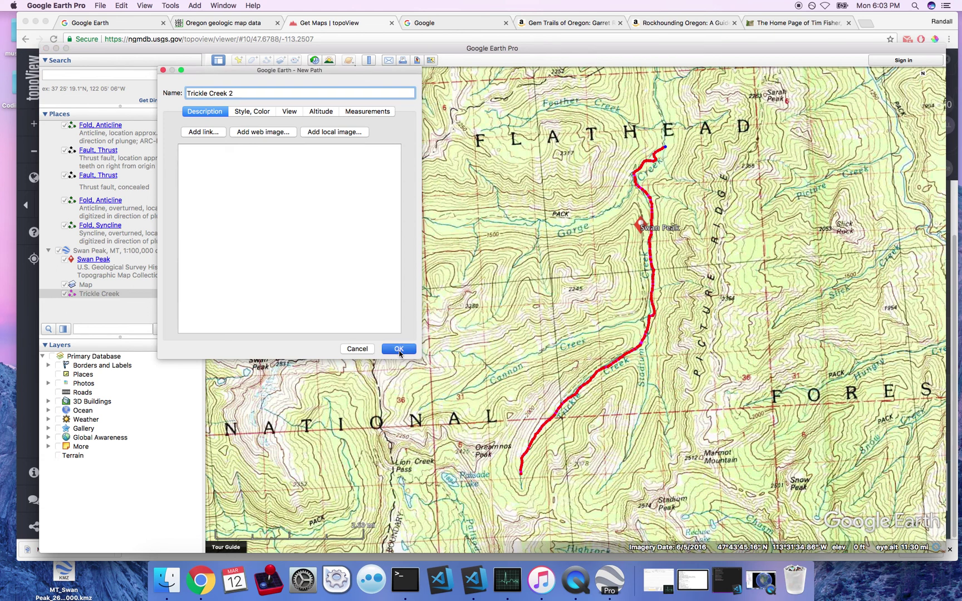
pyautogui.click(399, 350)
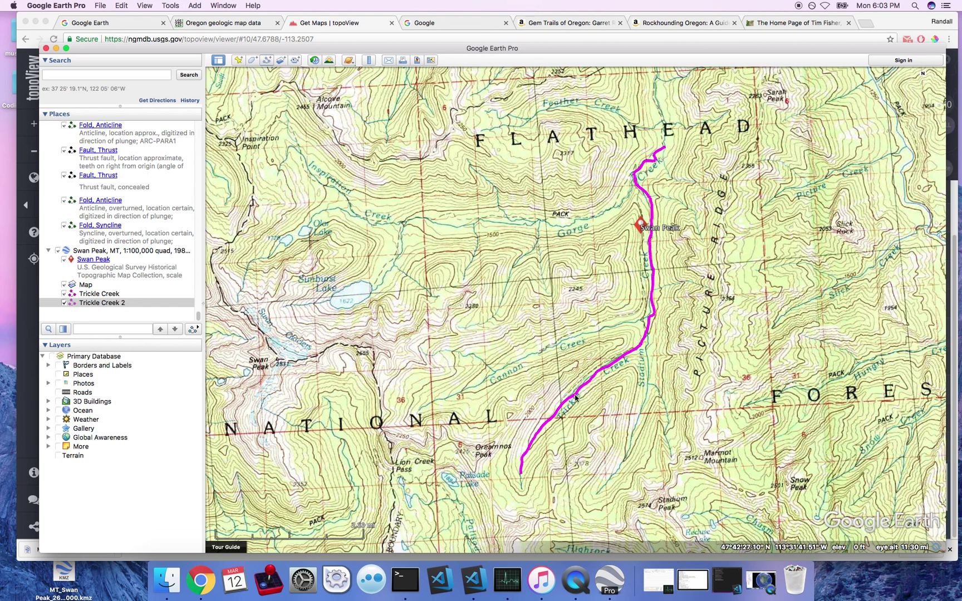
# Step: Show Trickle Creek 2's elevation profile: 7.42 mi, 844 ft gain, 2481 ft loss
pyautogui.rightClick(576, 398)
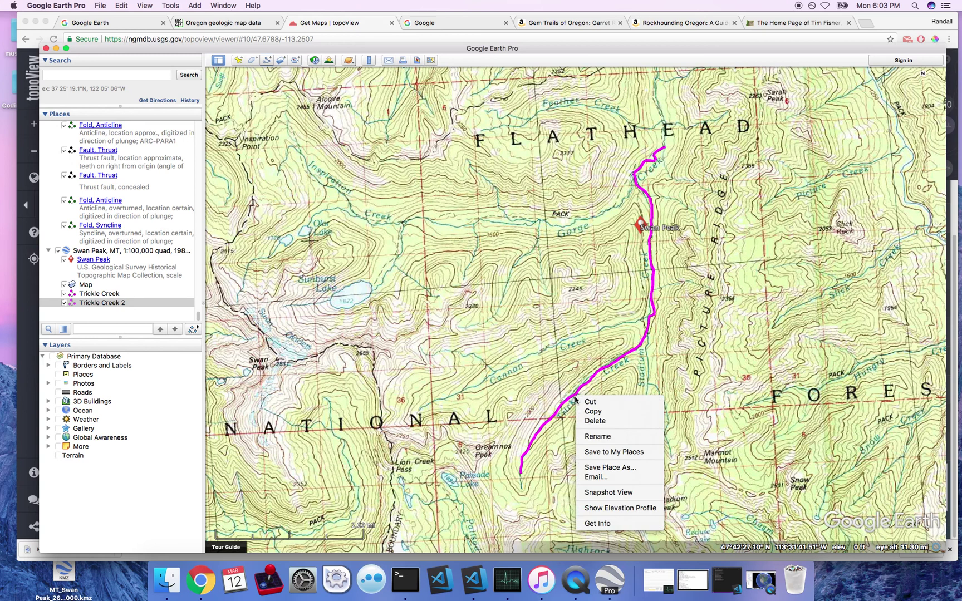
pyautogui.click(593, 508)
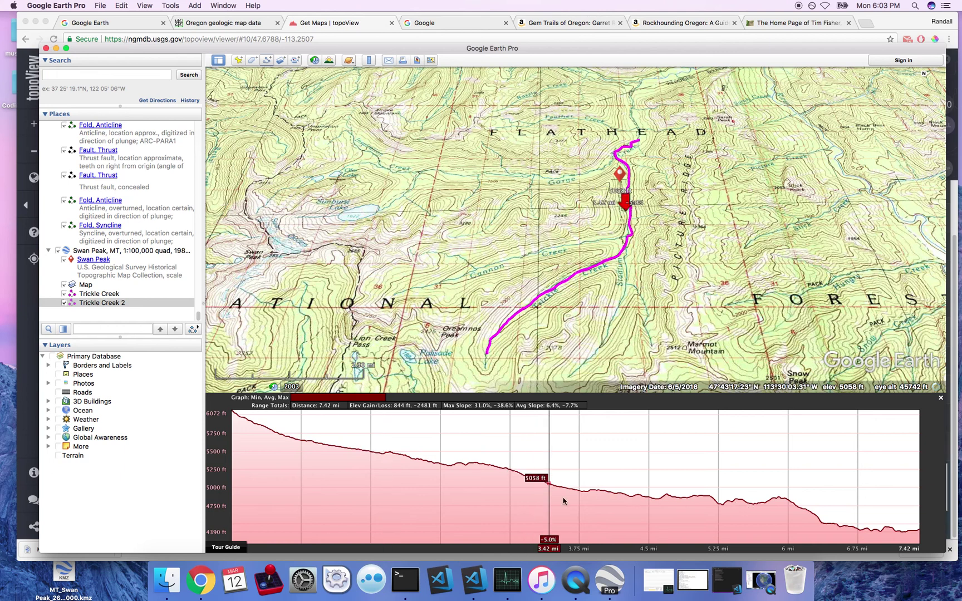
# Step: Select the 5.25–6 mi profile stretch, giving 0.6 mi, 178 ft gain, 182 ft loss
pyautogui.moveTo(551, 498)
pyautogui.mouseDown()
pyautogui.moveTo(778, 504)
pyautogui.moveTo(715, 504)
pyautogui.moveTo(728, 504)
pyautogui.mouseUp()
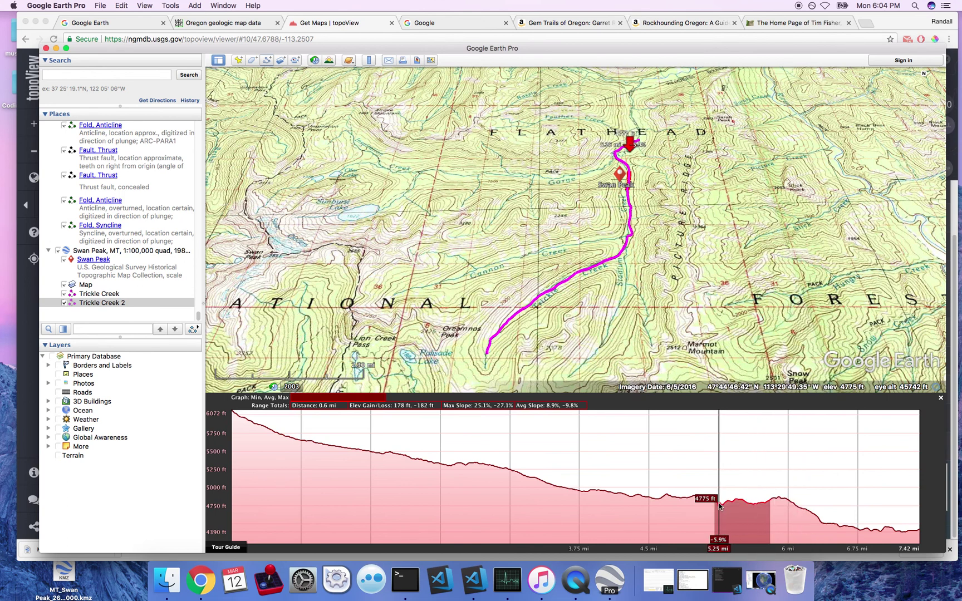
pyautogui.moveTo(719, 503); pyautogui.dragTo(766, 505)
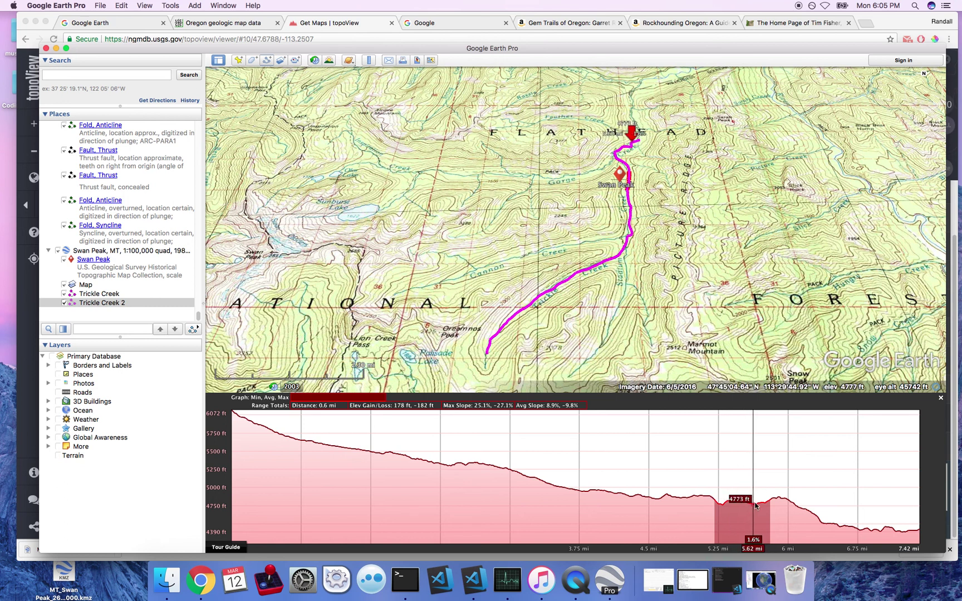
# Step: Close the elevation profile and zoom out to see the whole topo sheet region
pyautogui.click(941, 397)
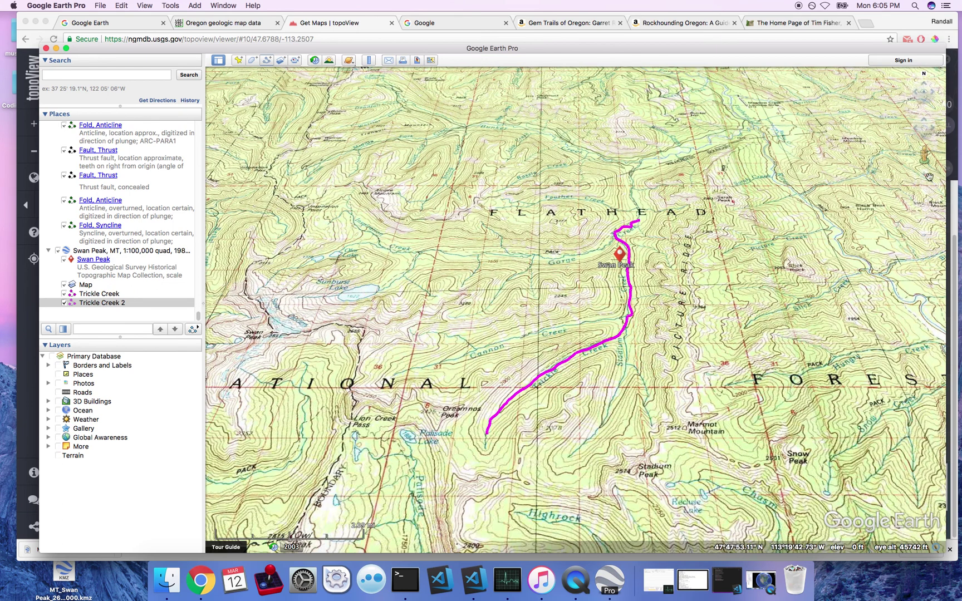
pyautogui.moveTo(925, 189); pyautogui.dragTo(926, 237)
pyautogui.moveTo(391, 368); pyautogui.dragTo(552, 307)
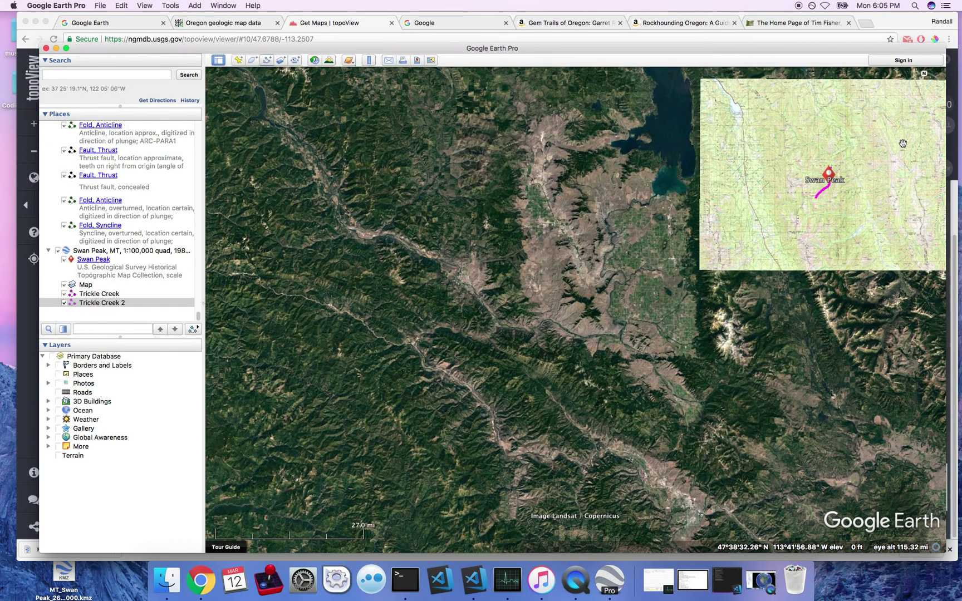
pyautogui.moveTo(842, 318); pyautogui.dragTo(806, 311)
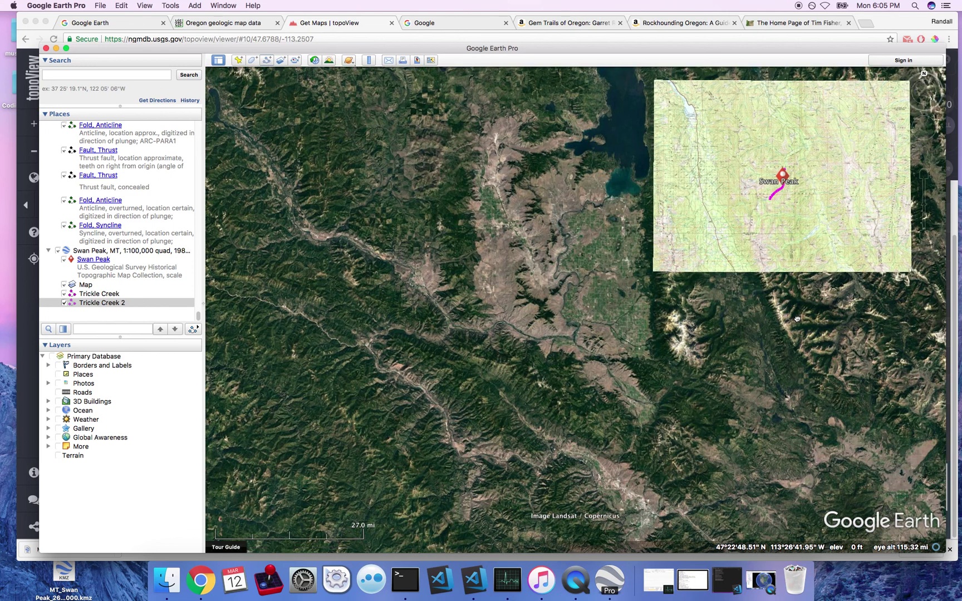
# Step: Zoom in on the winding river valley below the large lake and start a new path
pyautogui.click(923, 175)
pyautogui.moveTo(924, 174); pyautogui.dragTo(924, 174)
pyautogui.scroll(2, 592, 229)
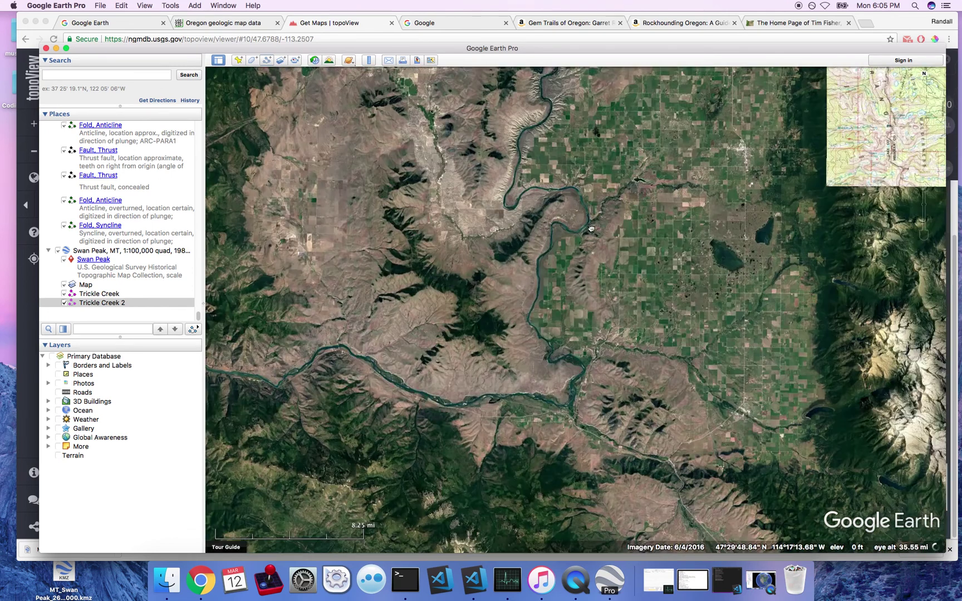
pyautogui.moveTo(591, 229); pyautogui.dragTo(562, 323)
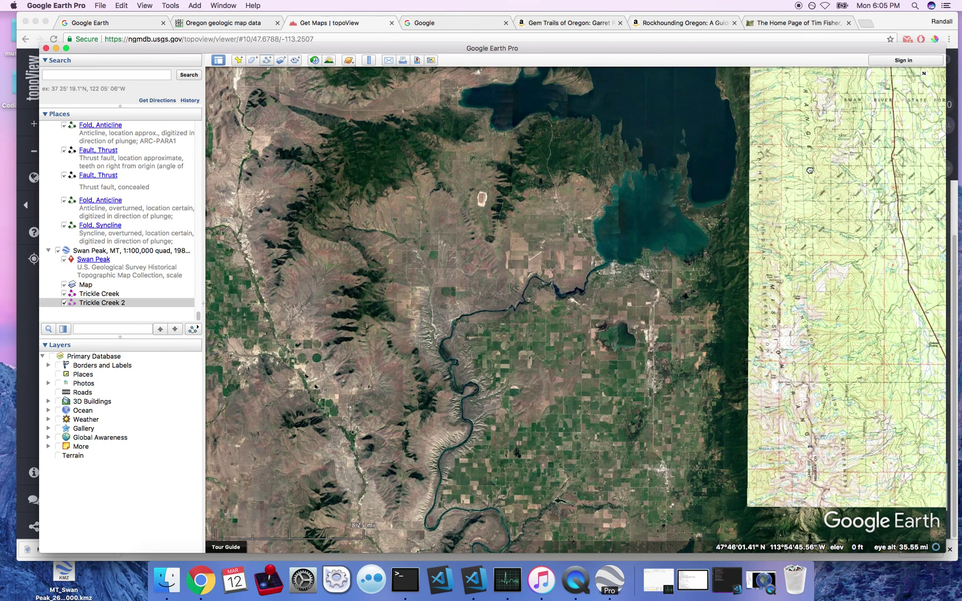
pyautogui.moveTo(634, 314); pyautogui.dragTo(774, 234)
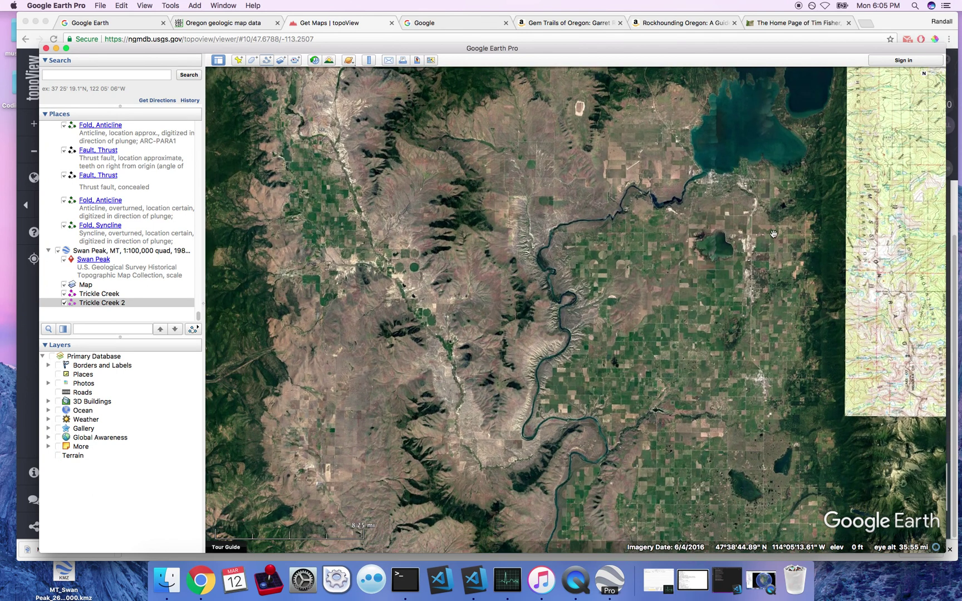
pyautogui.moveTo(927, 174)
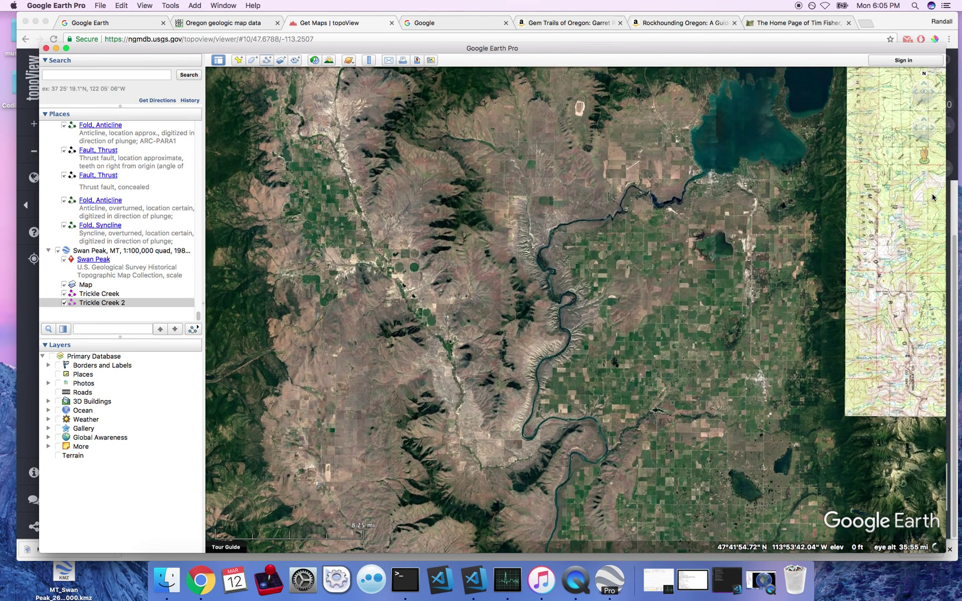
pyautogui.click(925, 175)
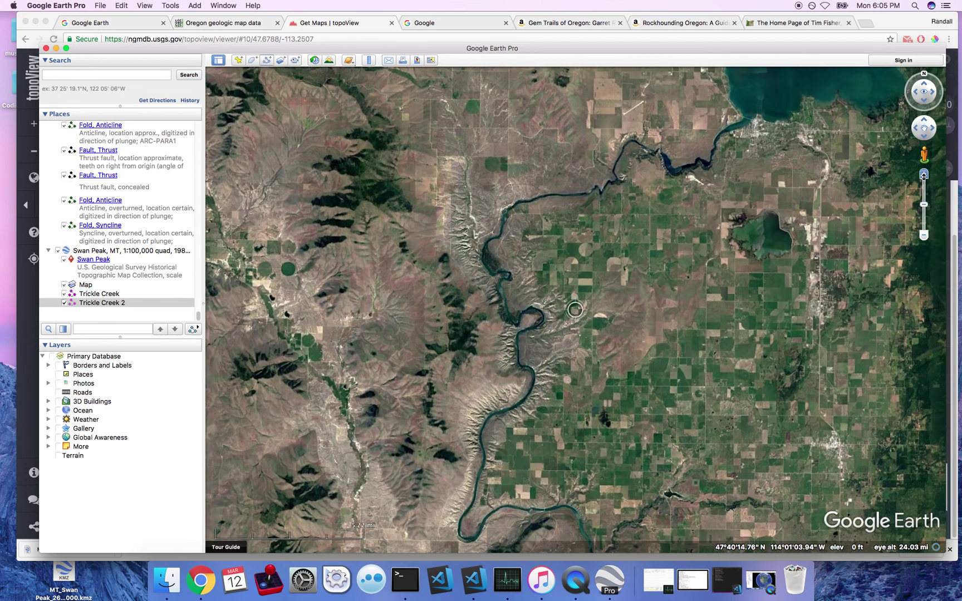
pyautogui.doubleClick(636, 231)
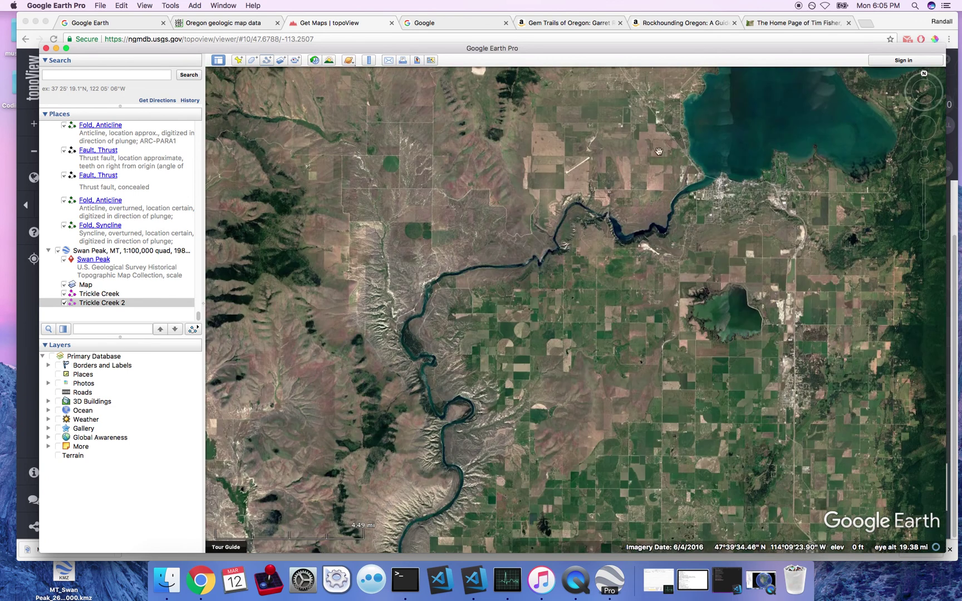
pyautogui.click(267, 60)
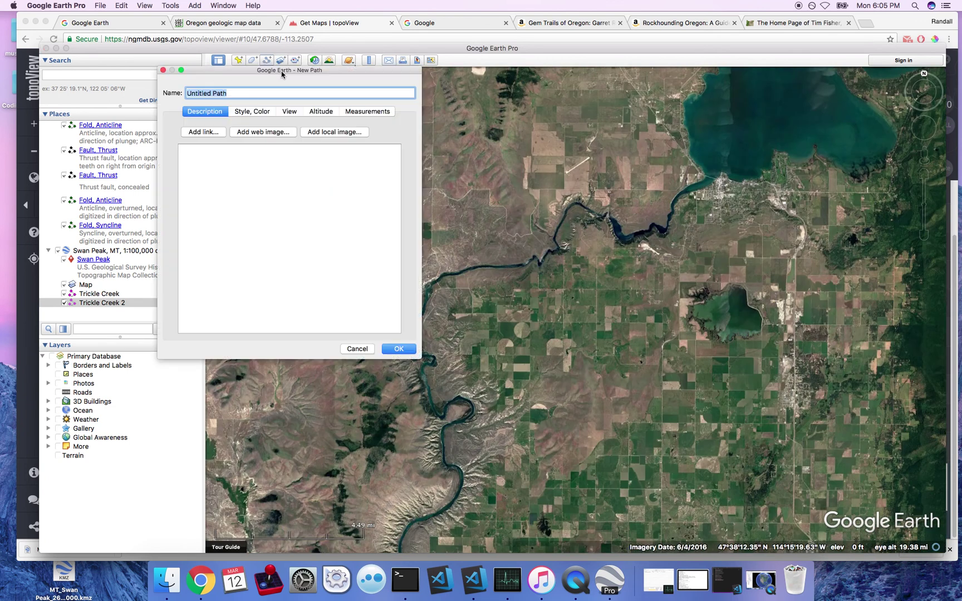
# Step: Trace the river west from the lake shore as a new path and save it
pyautogui.moveTo(705, 180)
pyautogui.mouseDown()
pyautogui.moveTo(660, 227)
pyautogui.moveTo(626, 232)
pyautogui.moveTo(604, 216)
pyautogui.moveTo(566, 213)
pyautogui.moveTo(538, 263)
pyautogui.moveTo(465, 271)
pyautogui.mouseUp()
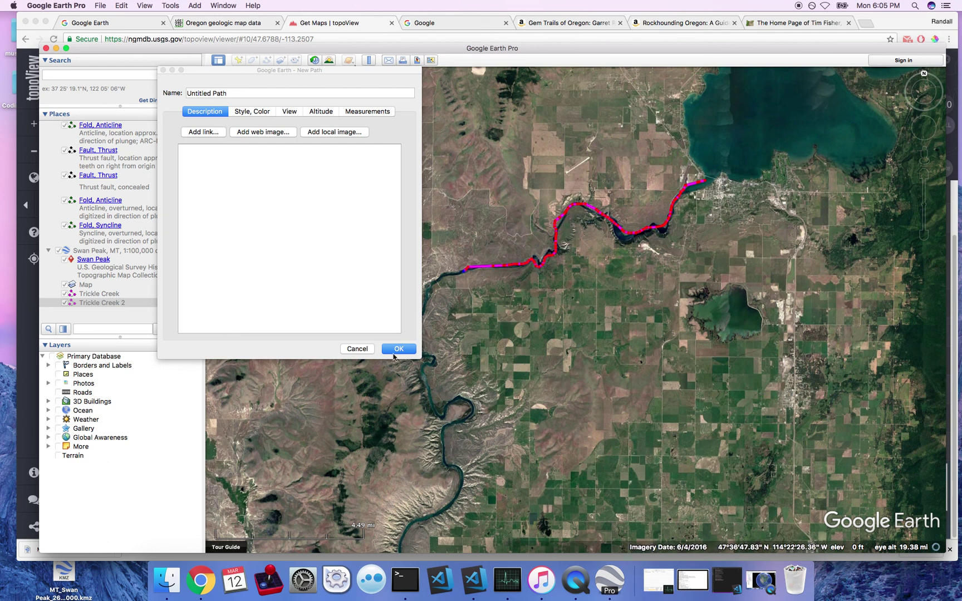
pyautogui.click(393, 354)
pyautogui.click(396, 350)
# Step: Show the river path's elevation profile: 10.2 mi, 2447 ft gain, 2696 ft loss
pyautogui.rightClick(602, 214)
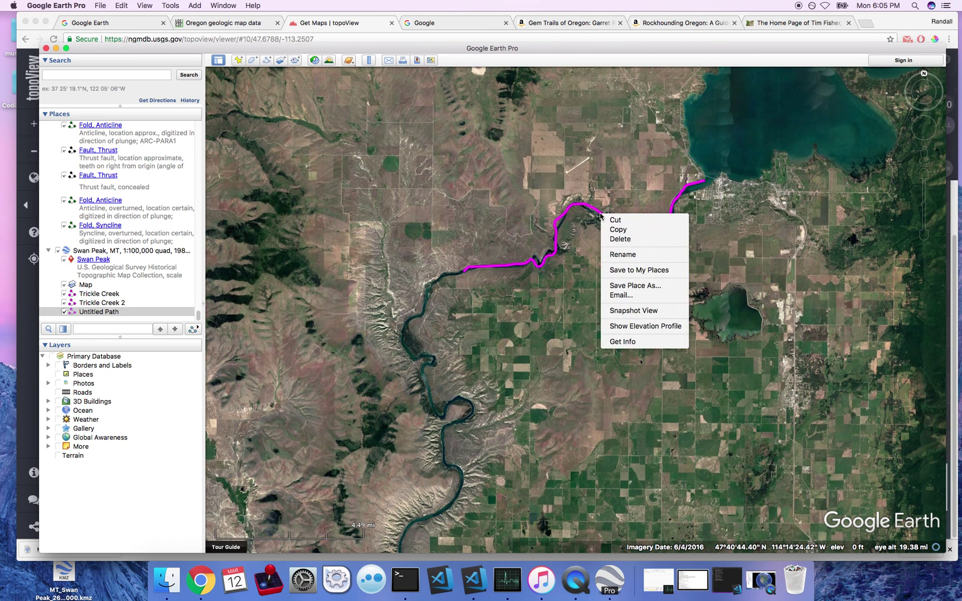
pyautogui.click(626, 327)
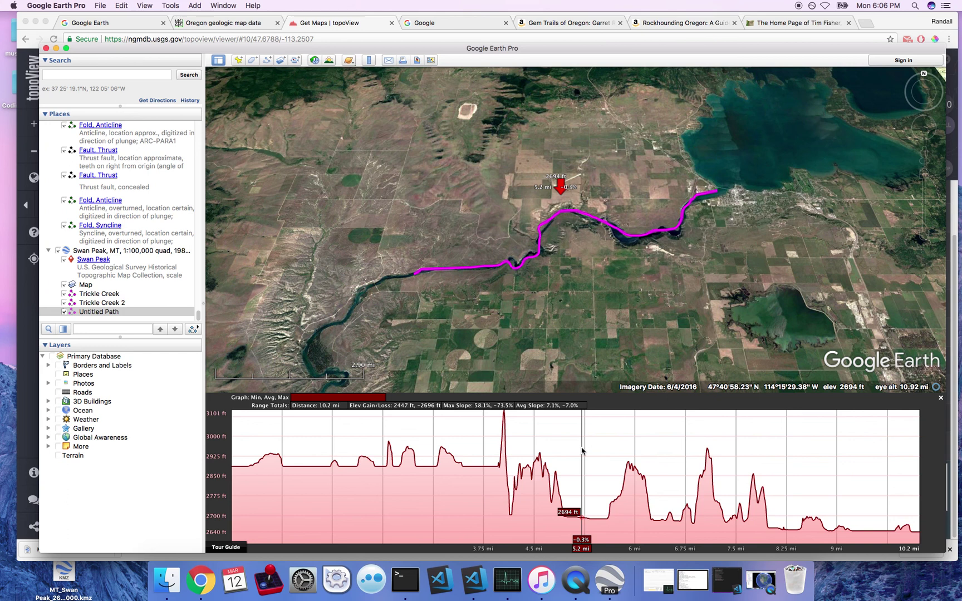
pyautogui.click(923, 235)
# Step: Zoom out from the Montana river and pan far west to northern Oregon's geology overlay
pyautogui.moveTo(923, 235); pyautogui.dragTo(923, 235)
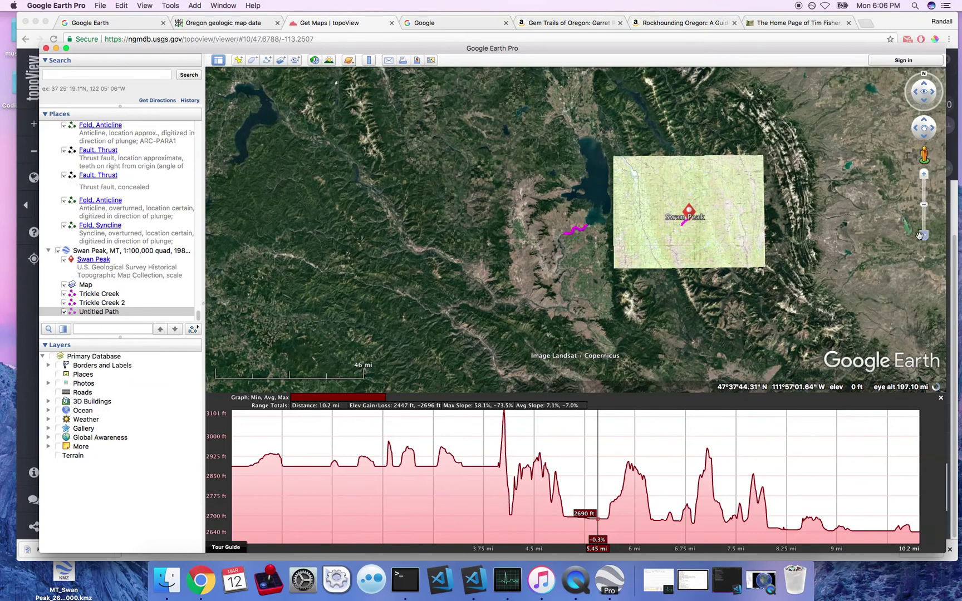
pyautogui.scroll(3, 522, 283)
pyautogui.press('Left')
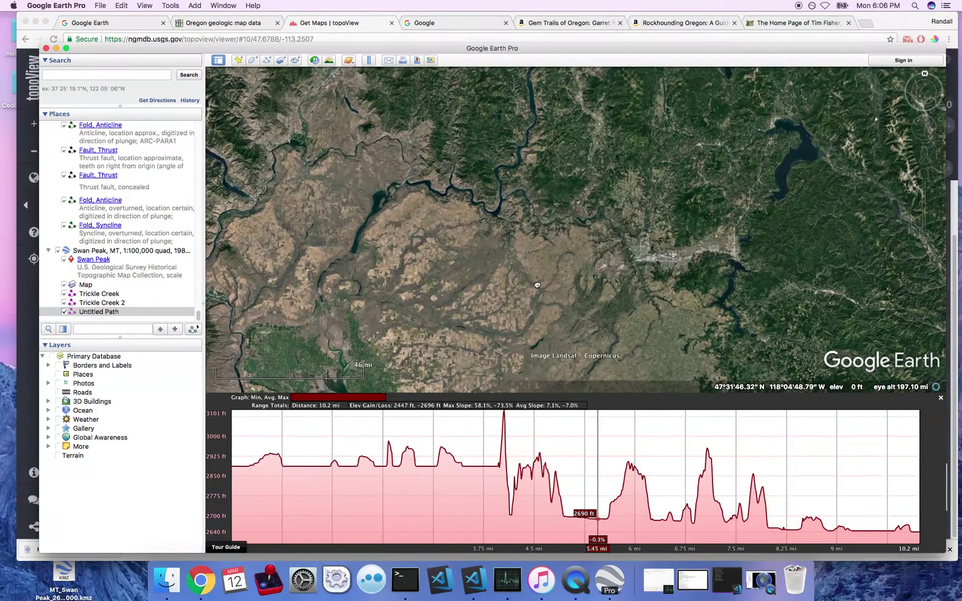
pyautogui.moveTo(591, 258); pyautogui.dragTo(908, 248)
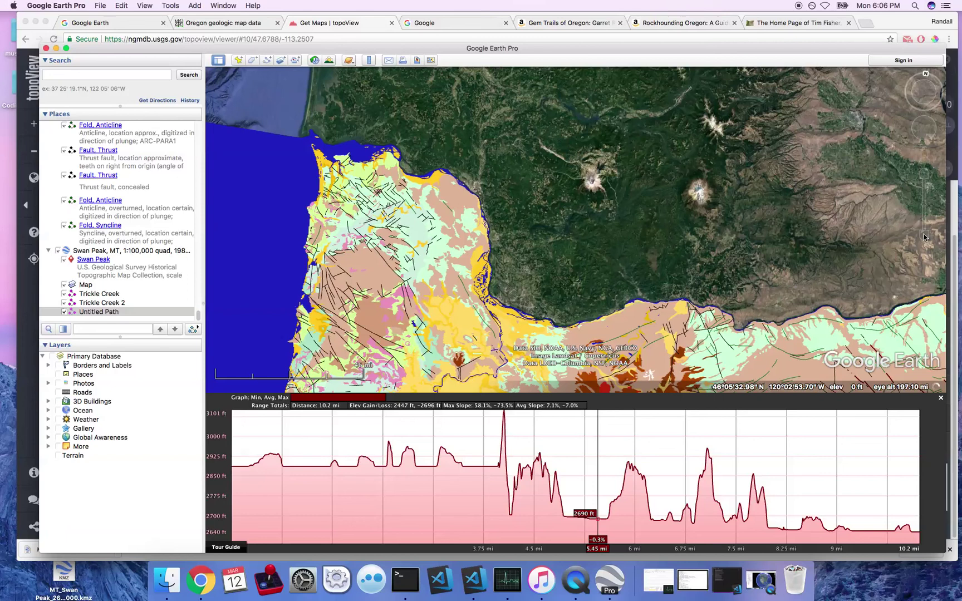
# Step: Frame northern Oregon's geology overlay from the coast east along the Columbia River
pyautogui.moveTo(924, 236); pyautogui.dragTo(910, 238)
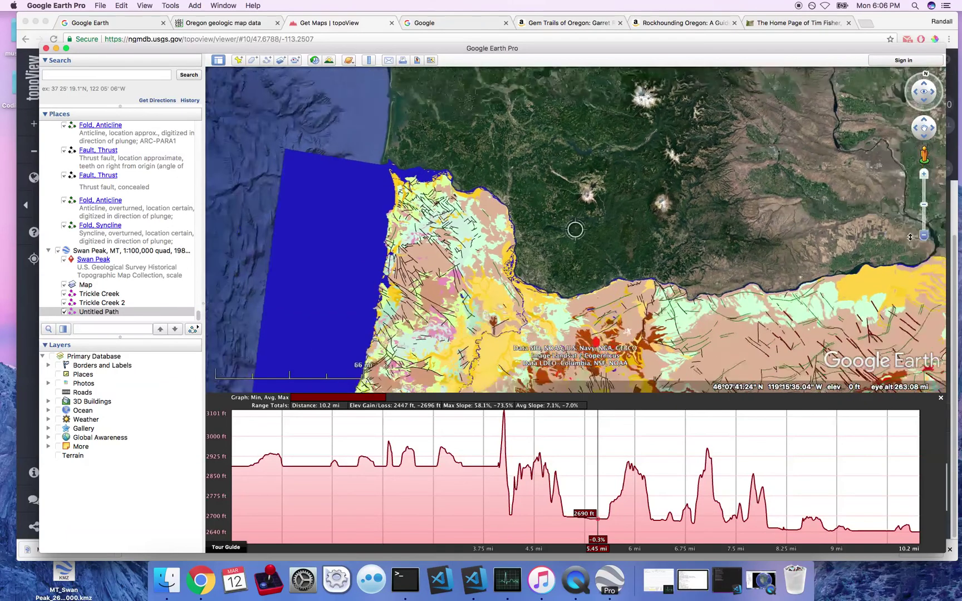
pyautogui.moveTo(796, 261); pyautogui.dragTo(747, 219)
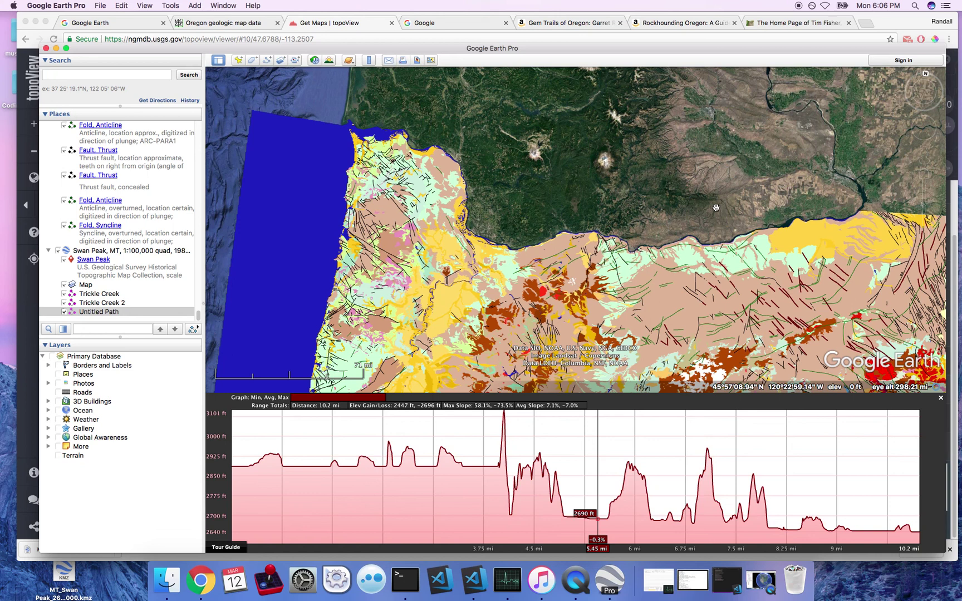
pyautogui.moveTo(716, 207); pyautogui.dragTo(668, 184)
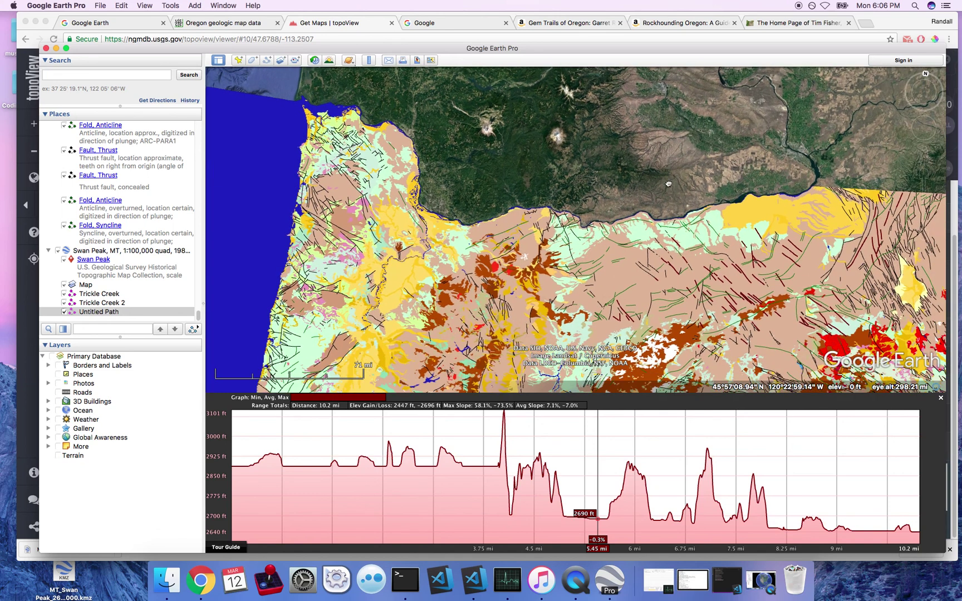